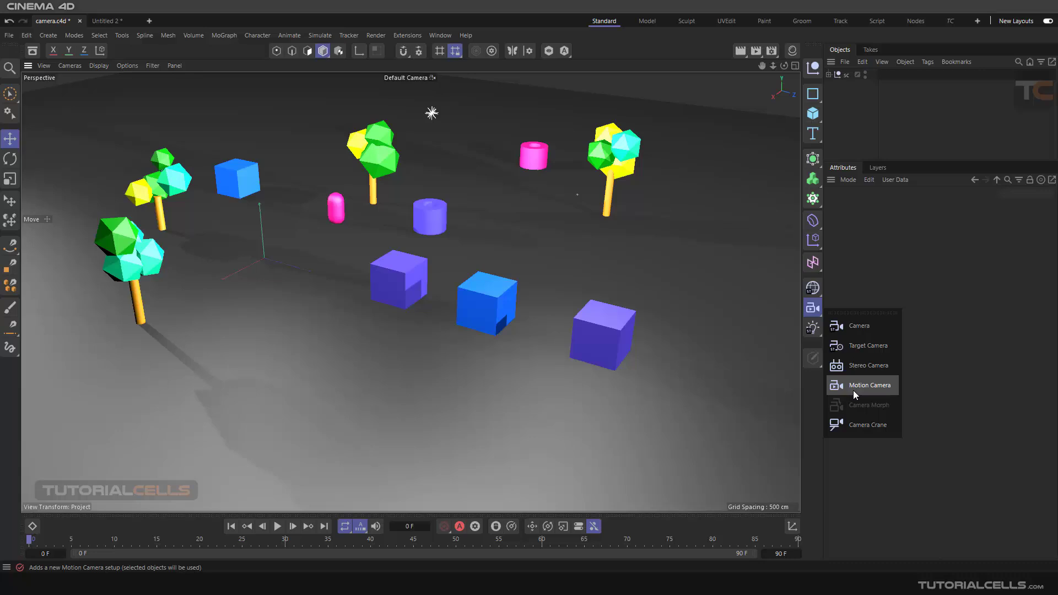
Add a standard camera to the scene.
left_click(838, 332)
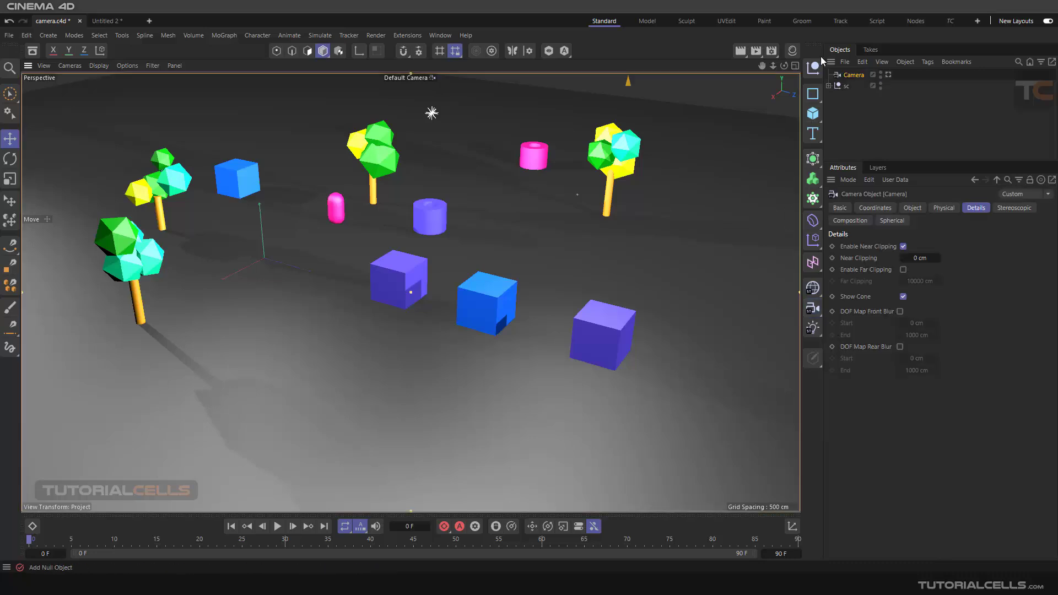
scroll(573, 199, "down", 7)
left_click_drag(501, 214, 519, 193, "alt")
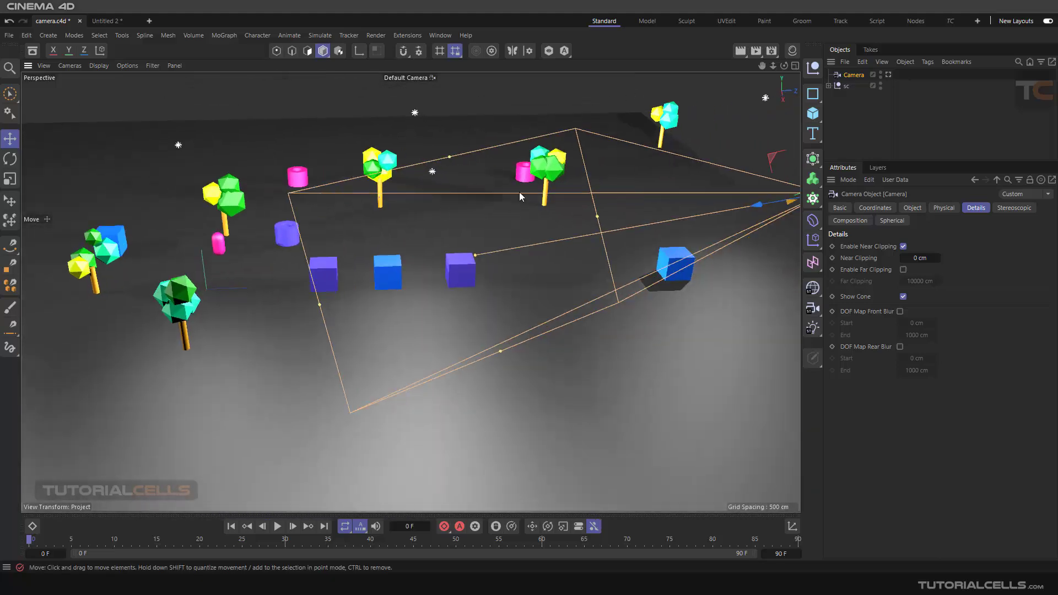
Look through the new camera and create a Motion Camera setup based on it.
left_click(888, 74)
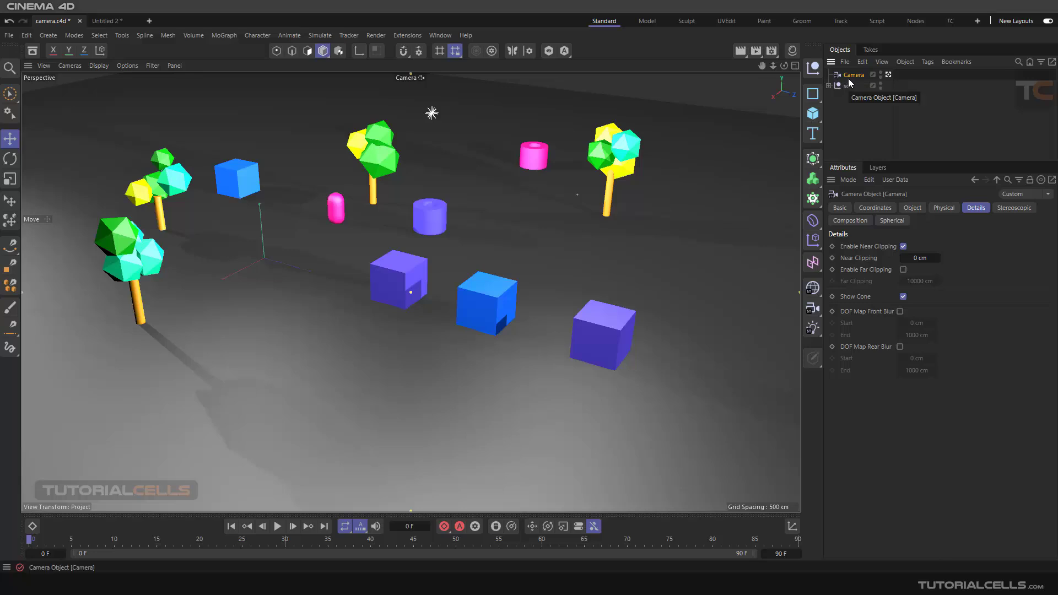
left_click(813, 308)
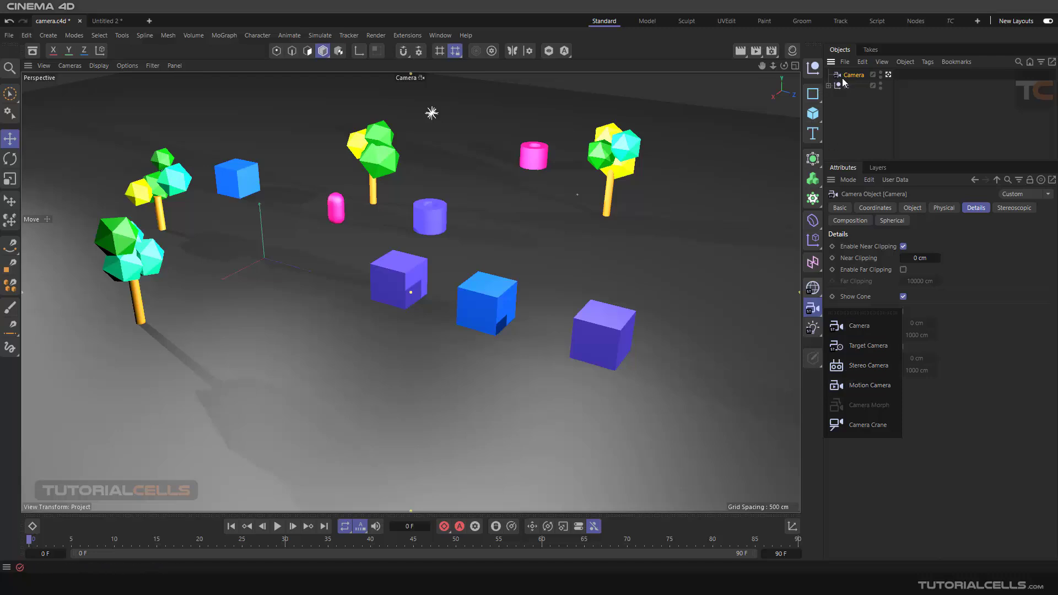
left_click(856, 387)
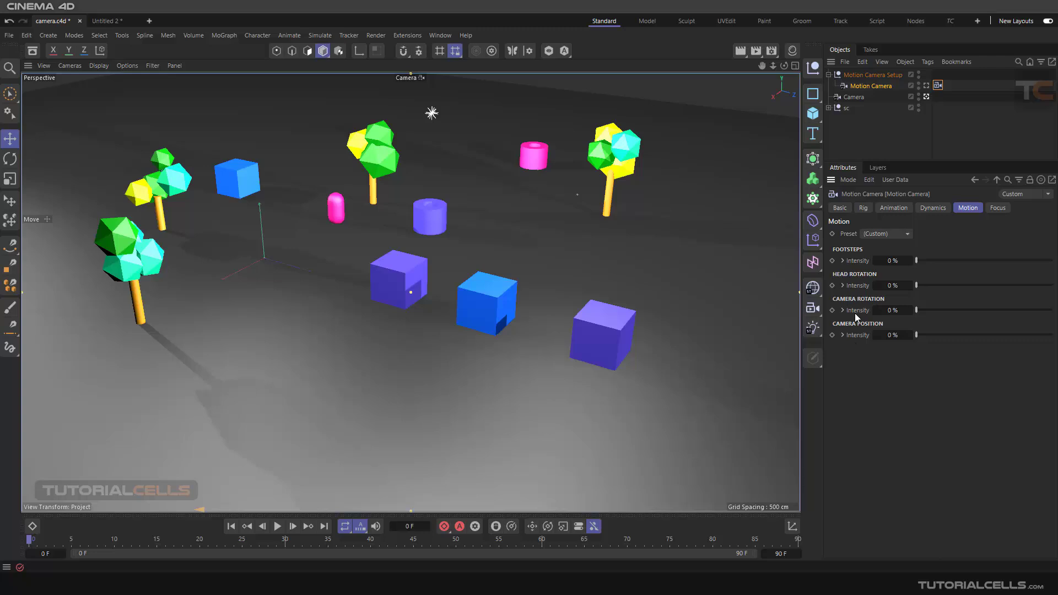
Examine the Motion Camera tag's Rig, Animation, Dynamics, Motion and Focus settings, including its targets and automatic banking.
left_click(864, 208)
left_click(883, 207)
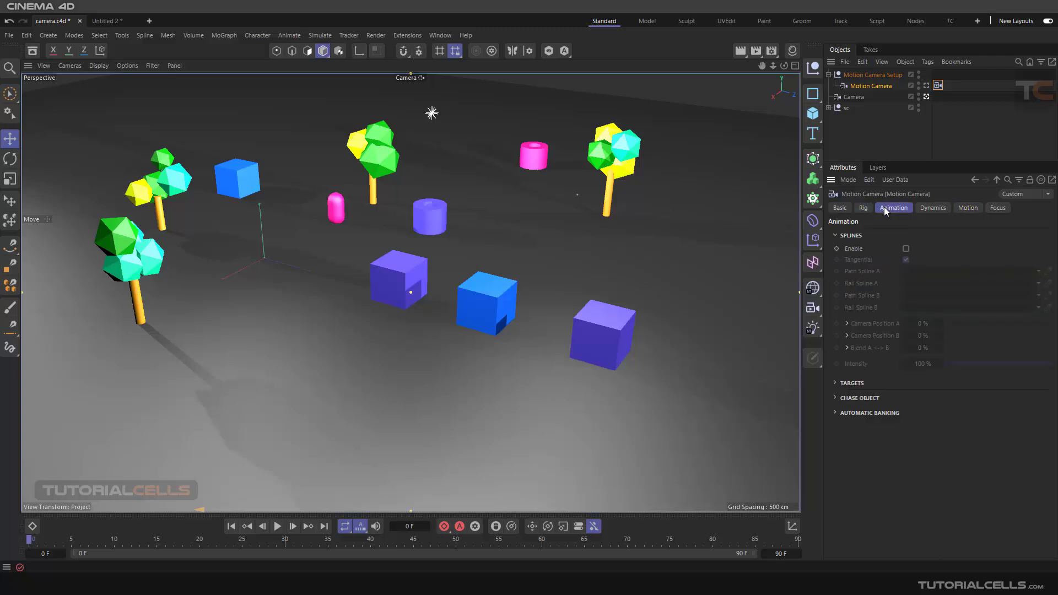
left_click(841, 385)
left_click(841, 385)
left_click(940, 209)
left_click(965, 208)
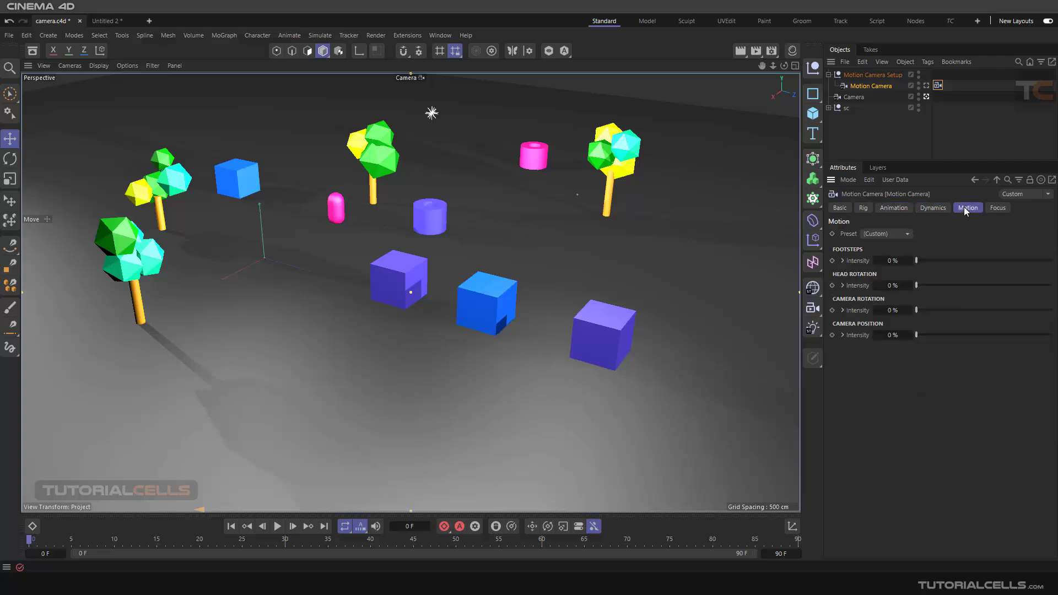
left_click(995, 210)
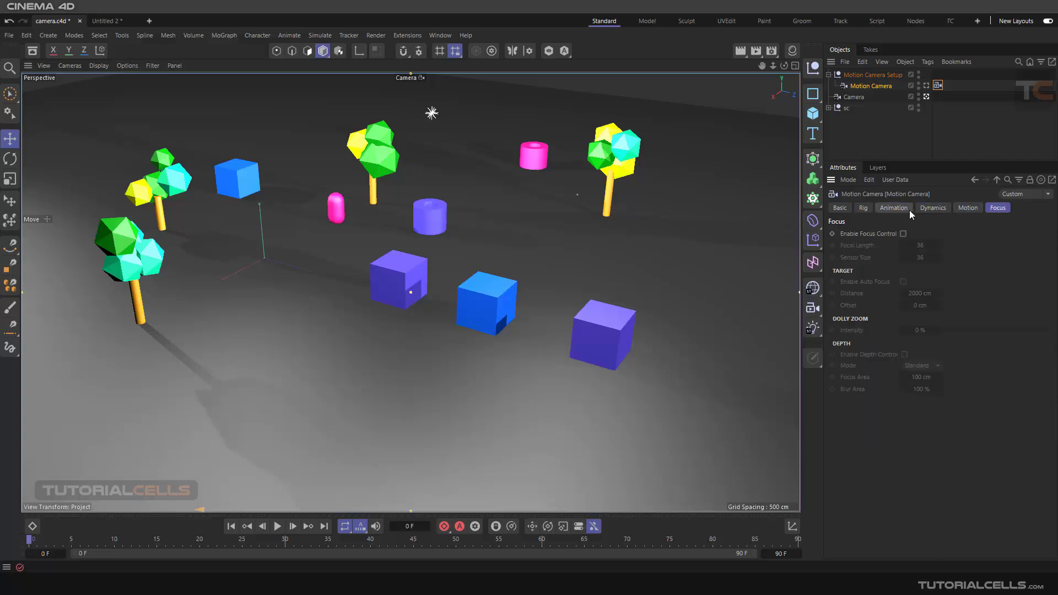
left_click(892, 208)
left_click(836, 414)
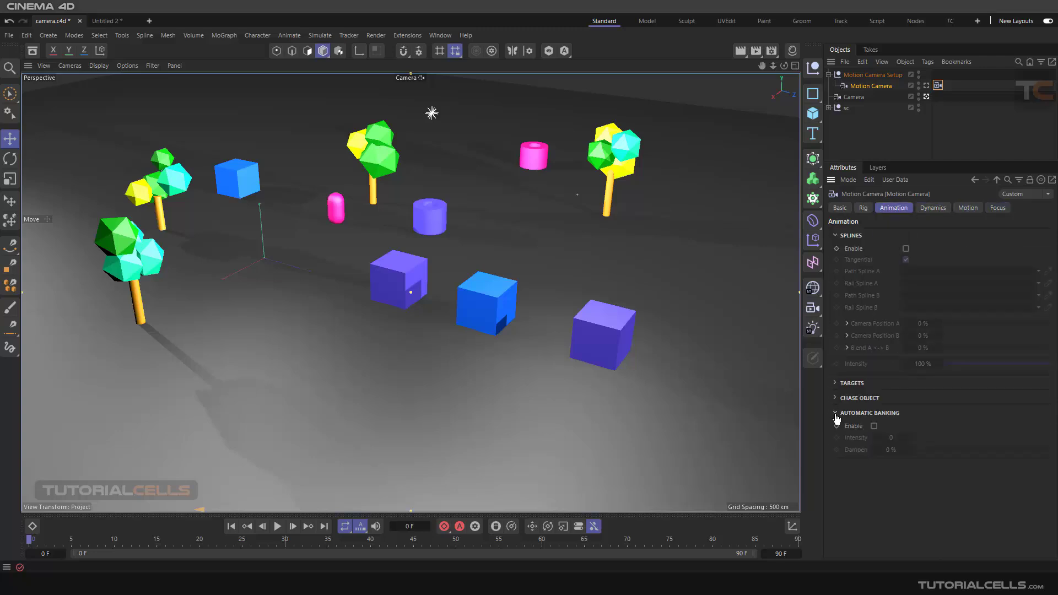
left_click(863, 209)
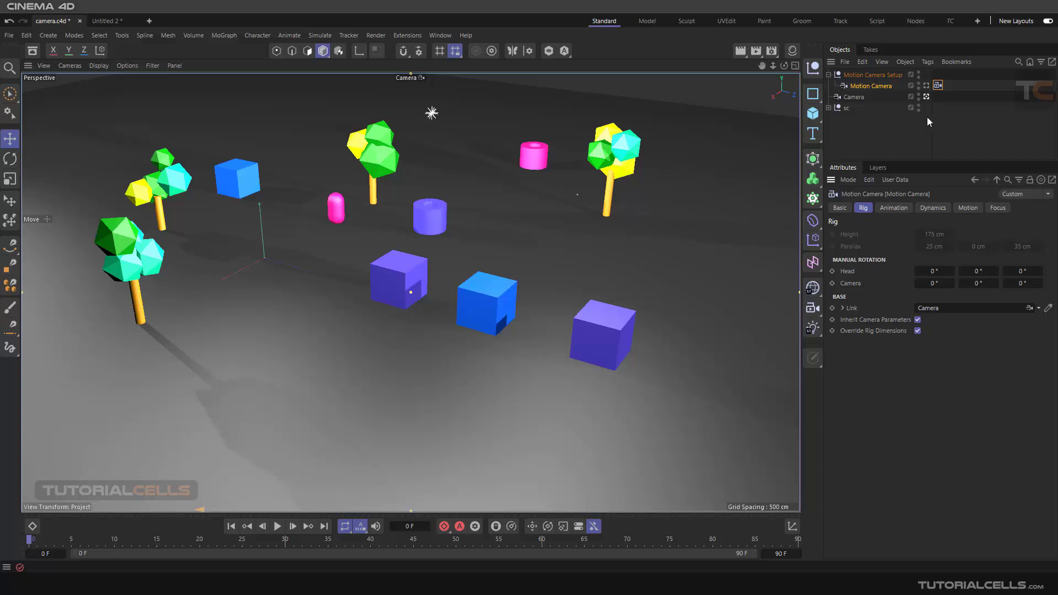
Delete the standard camera together with the Motion Camera Setup.
left_click(851, 98)
left_click(857, 77, "ctrl")
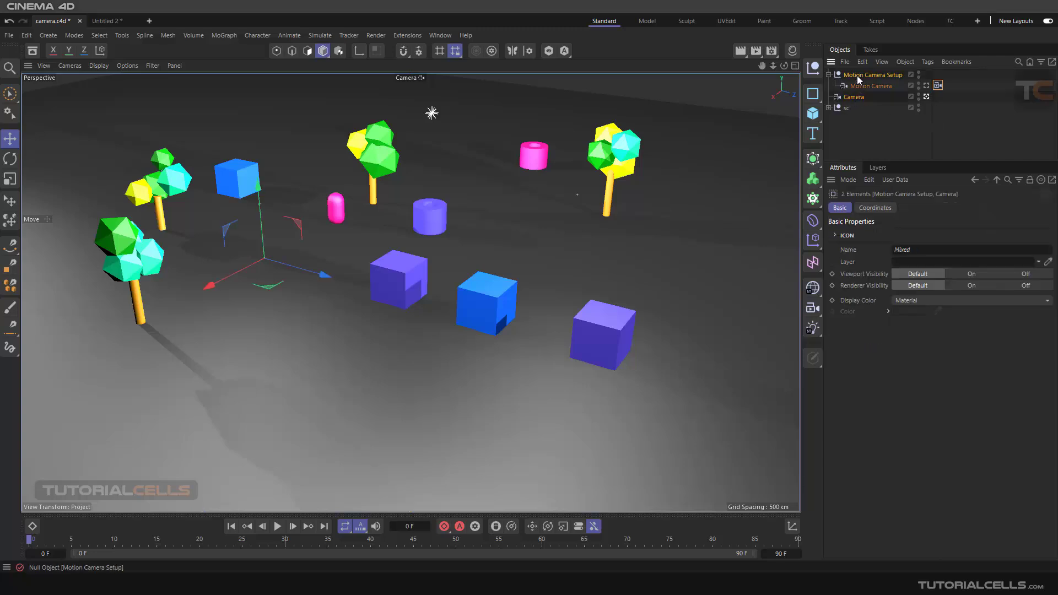
key("Delete")
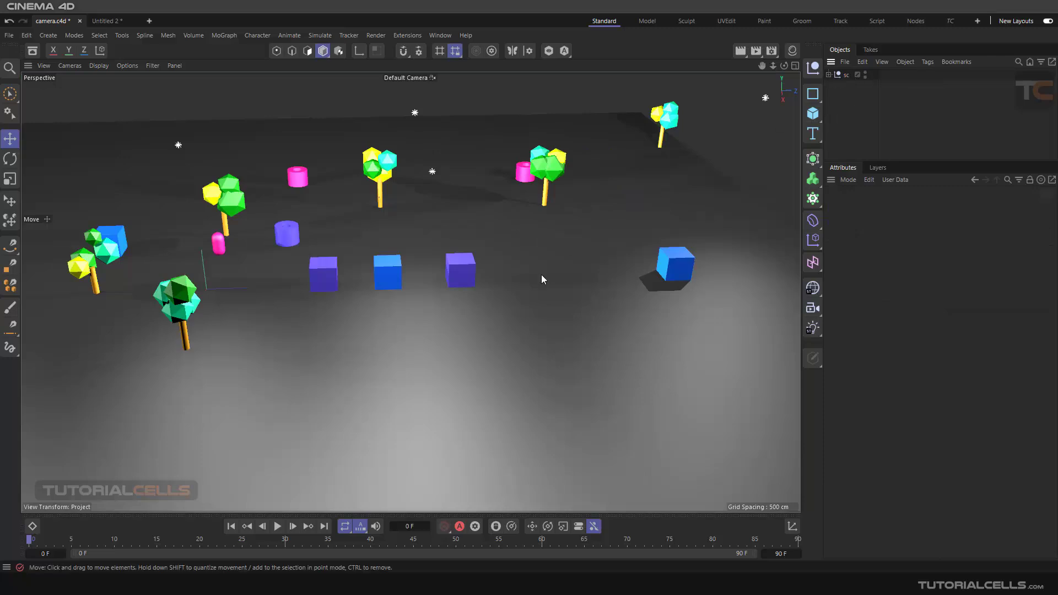
Add a Motion Camera setup with no object selected, so that it has its own path spline and target.
left_click_drag(495, 271, 467, 262, "alt")
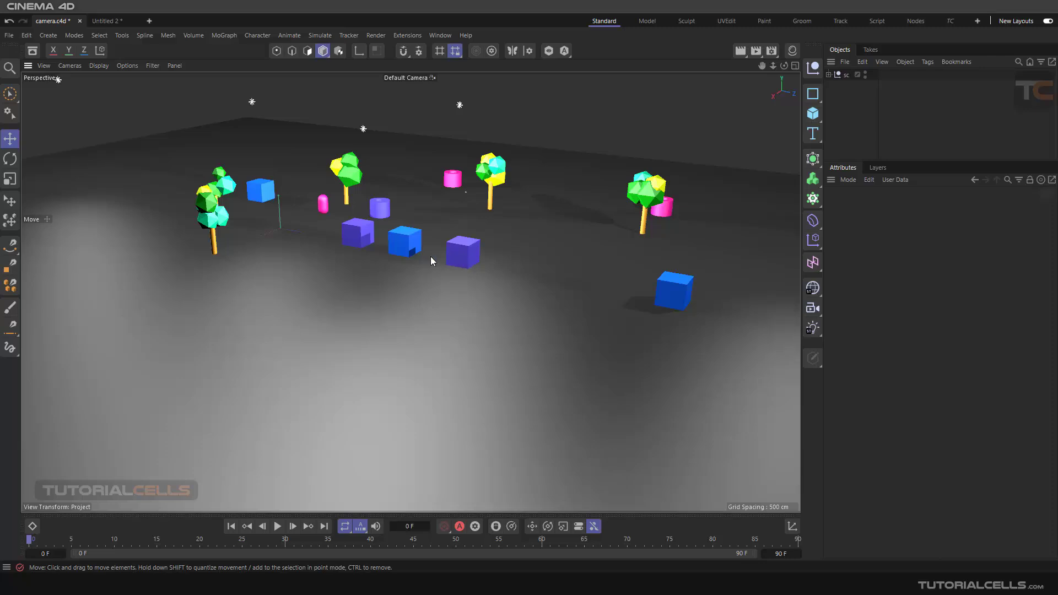
scroll(366, 233, "up", 5)
middle_click_drag(366, 233, 431, 227, "alt")
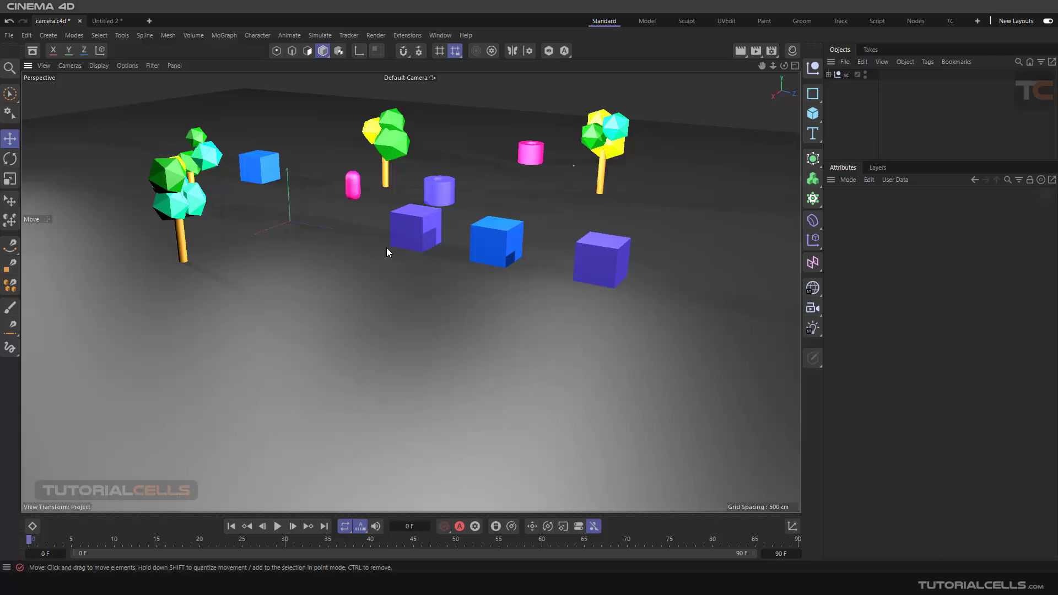
left_click(814, 311)
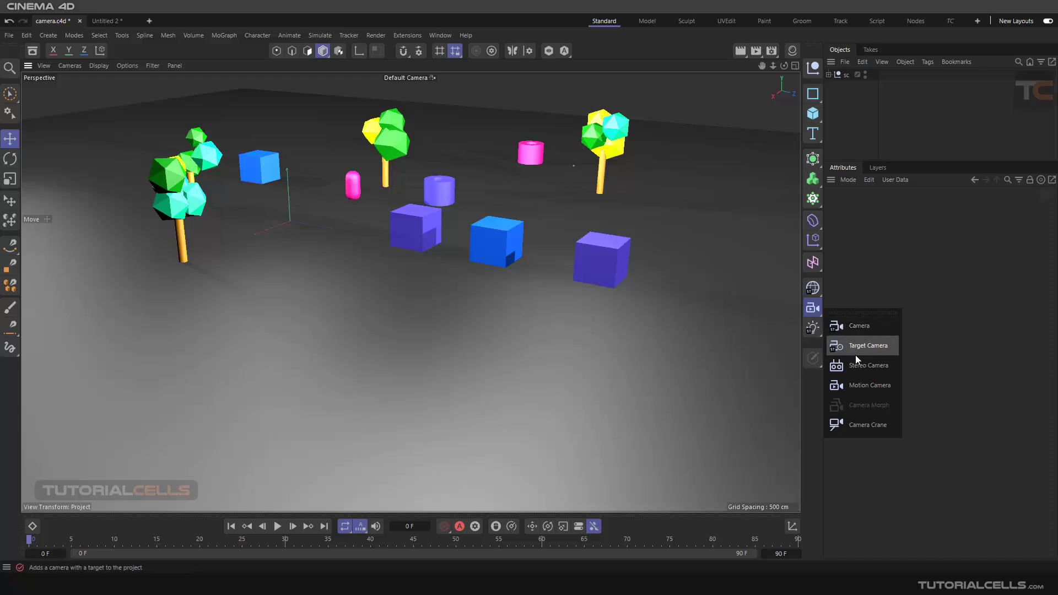
left_click(846, 113)
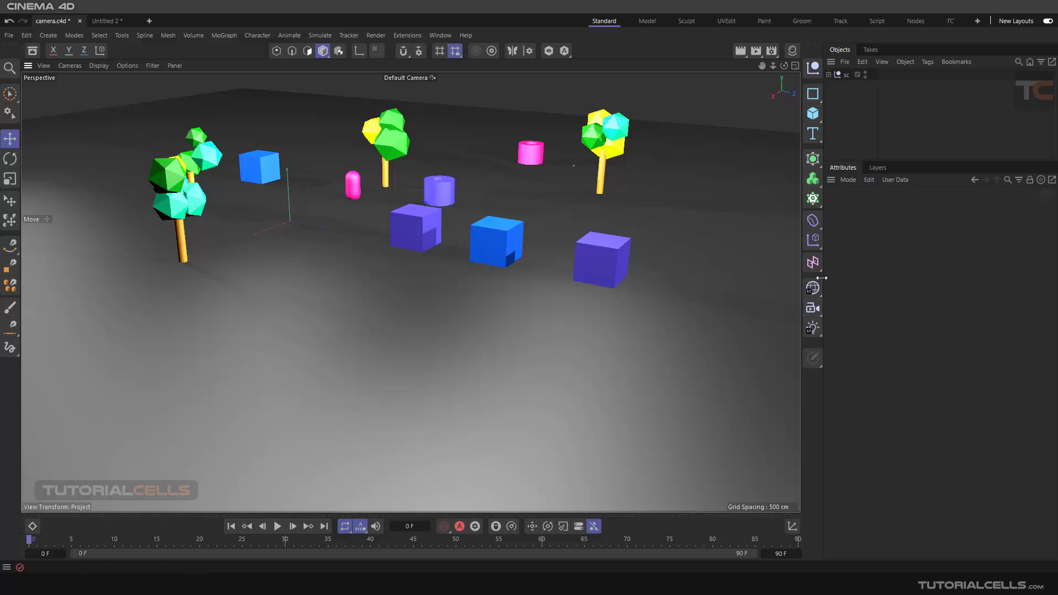
left_click(813, 308)
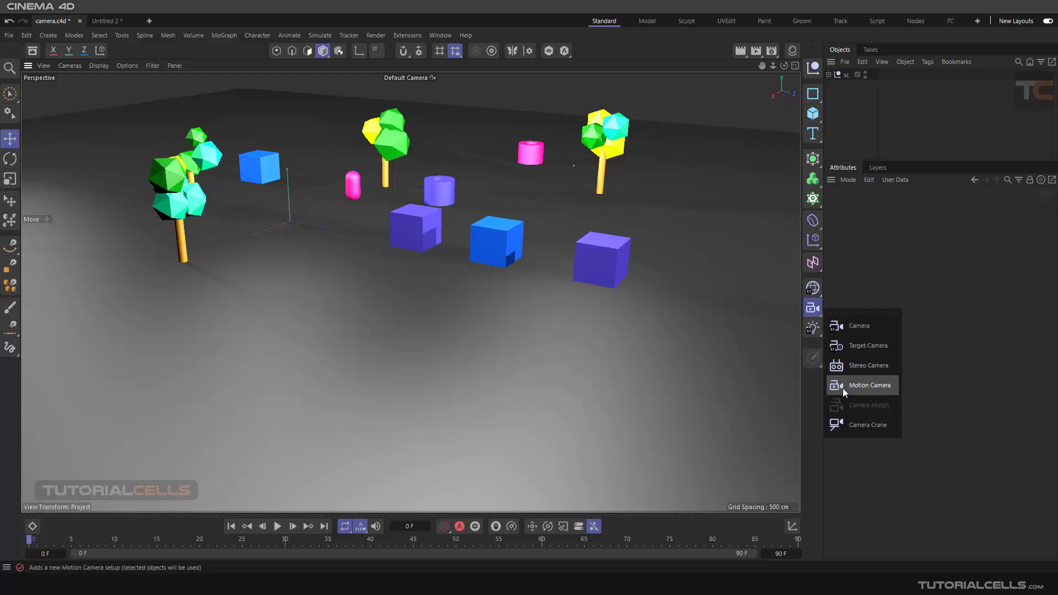
left_click(842, 388)
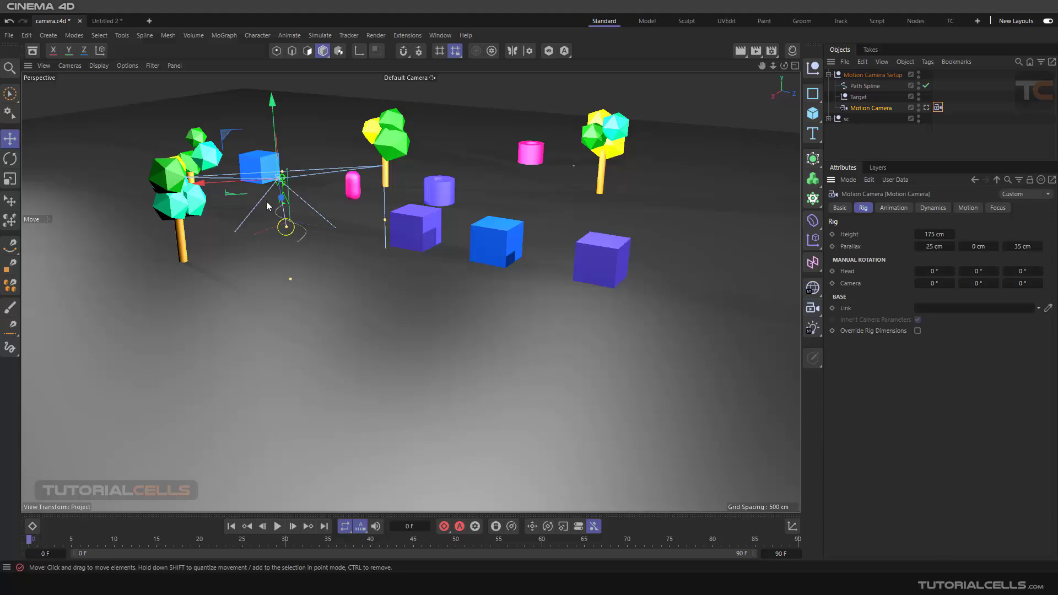
scroll(271, 184, "up", 5)
left_click_drag(262, 184, 230, 151, "alt")
scroll(388, 186, "up", 4)
Switch to the Untitled 2 project and examine the Motion Camera Setup's null, Path Spline and figure rig.
left_click(123, 21)
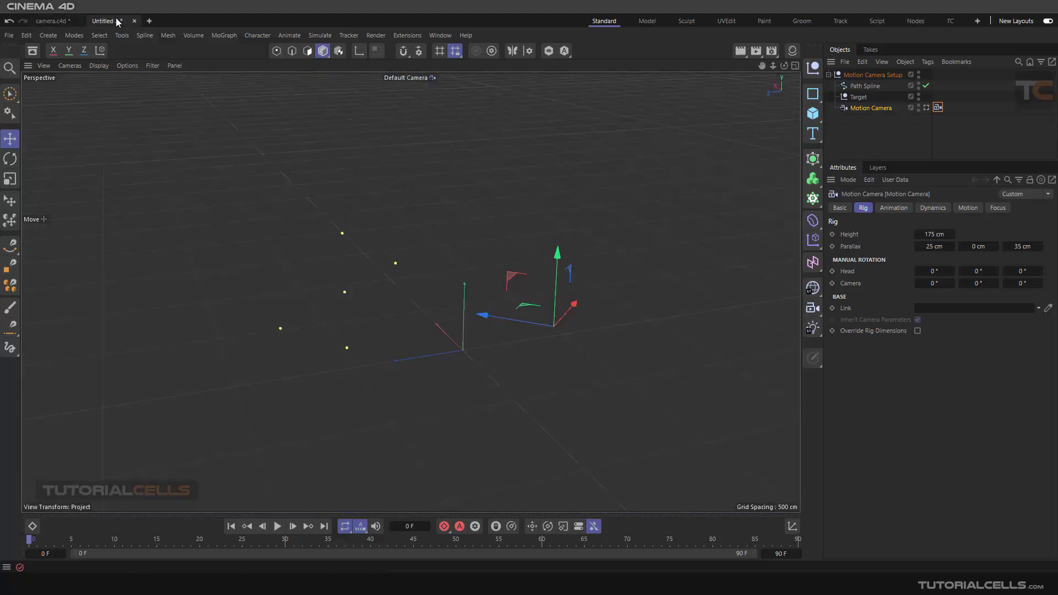
left_click_drag(490, 300, 372, 277, "alt")
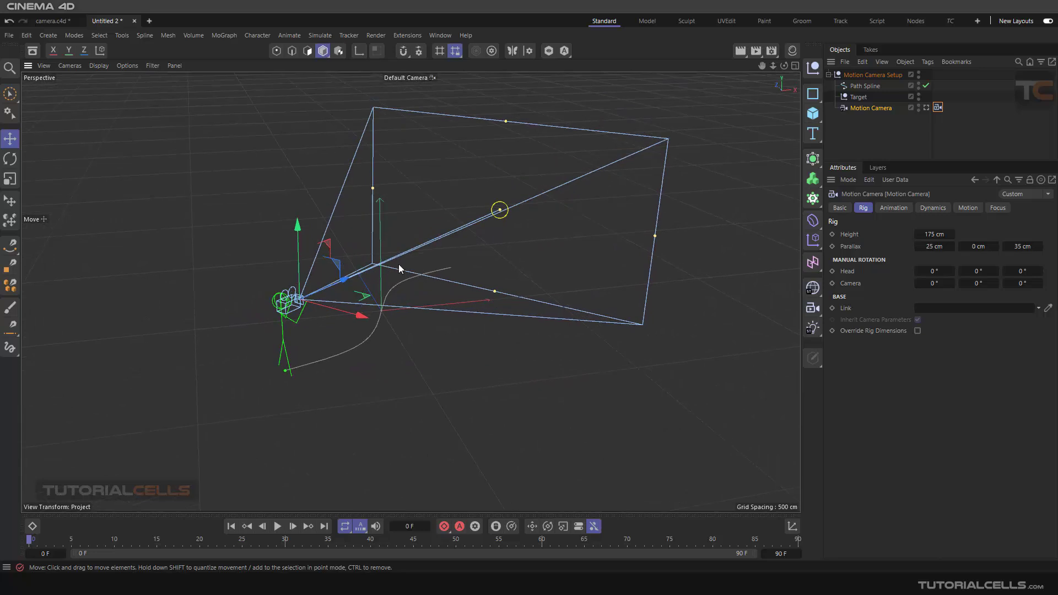
left_click(861, 77)
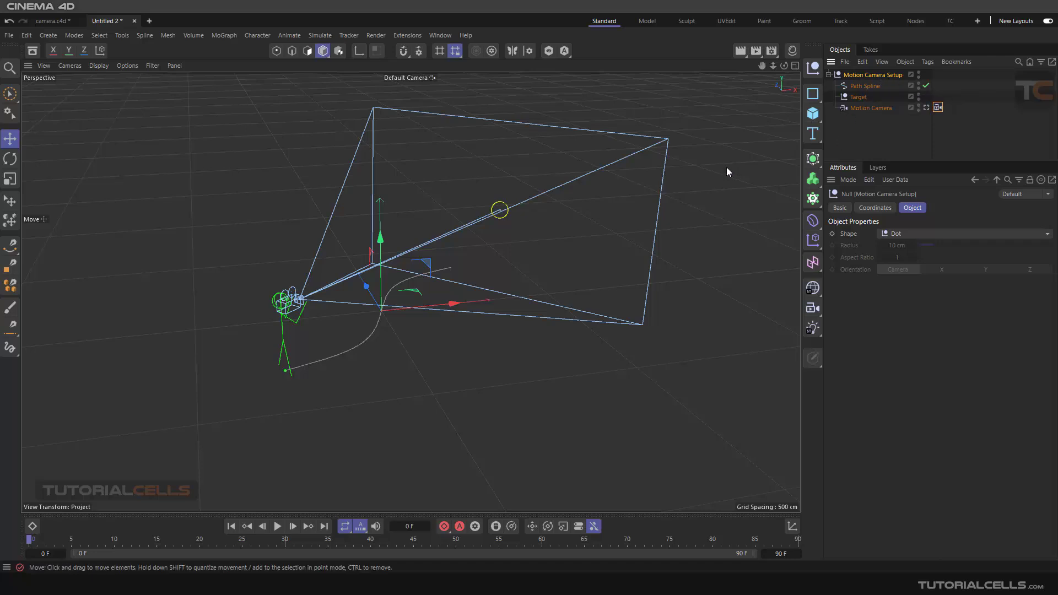
left_click(851, 86)
scroll(284, 323, "up", 6)
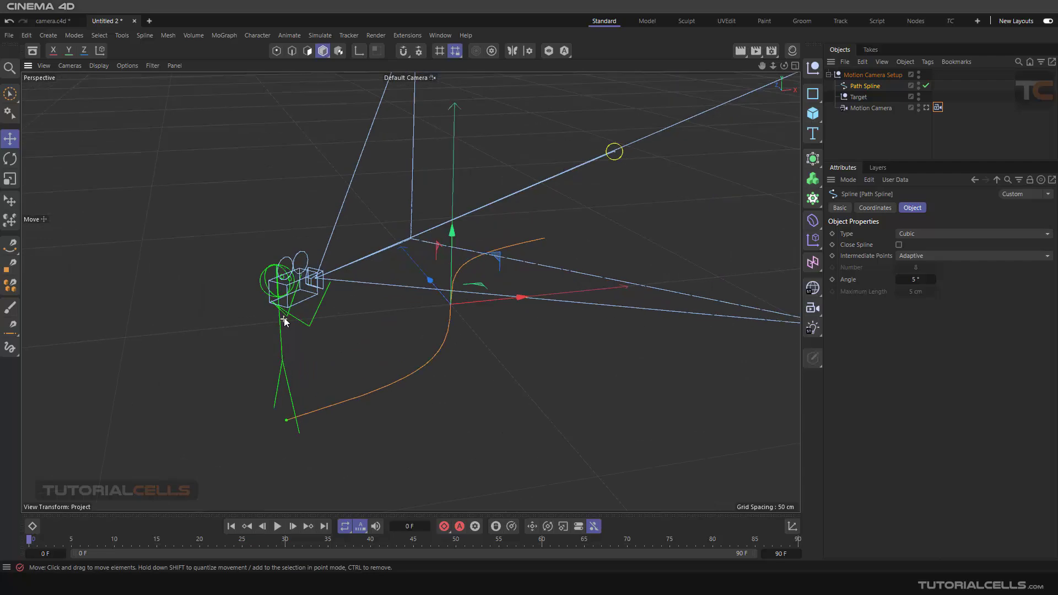
left_click_drag(277, 317, 296, 302, "alt")
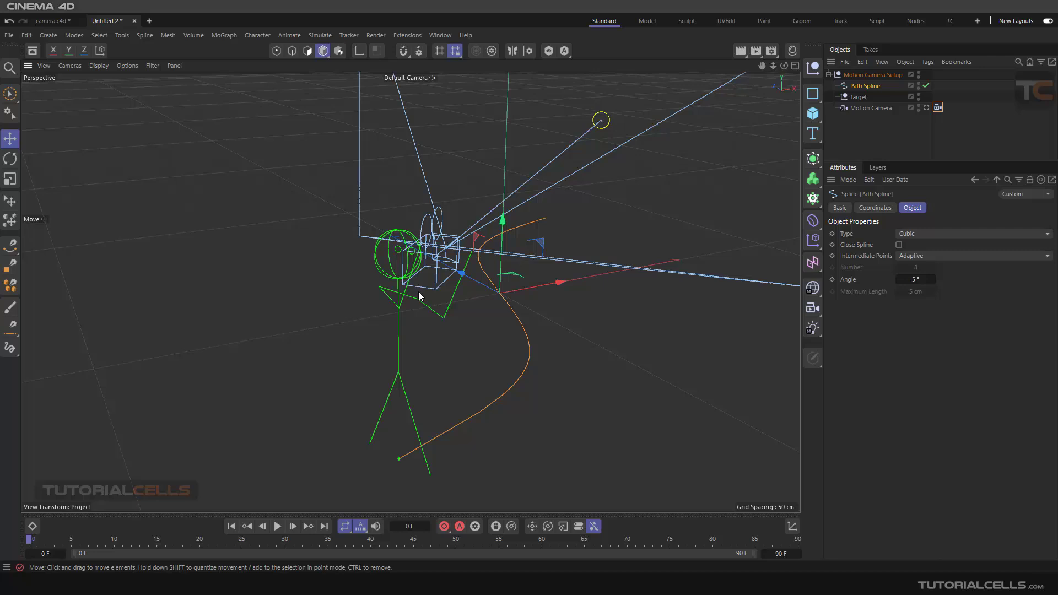
scroll(417, 298, "down", 3)
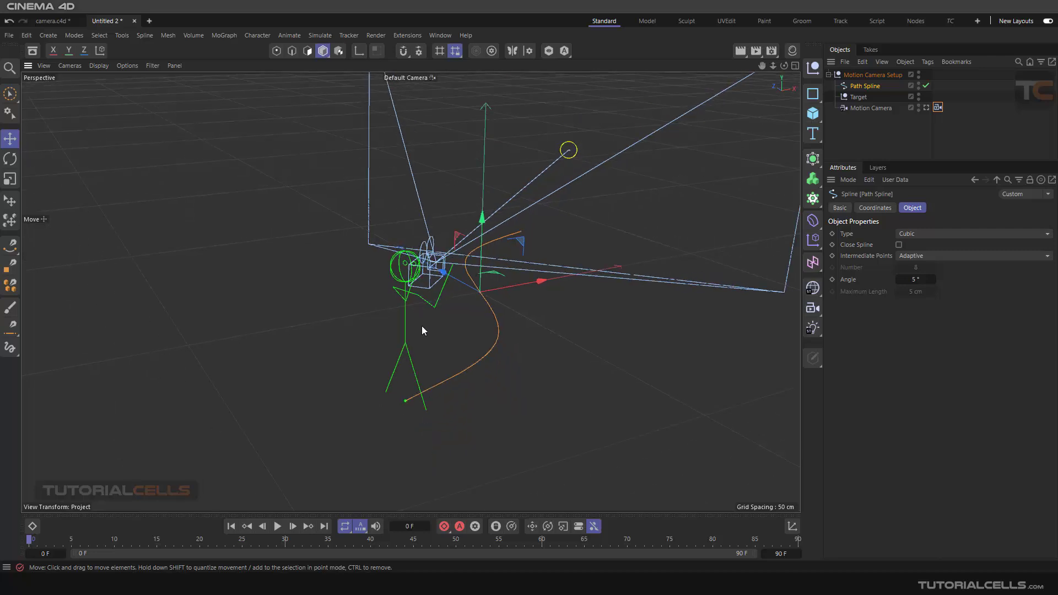
scroll(459, 371, "down", 3)
mouse_move(452, 374)
left_mouse_down("alt")
mouse_move(460, 362)
mouse_move(416, 374)
left_mouse_up("alt")
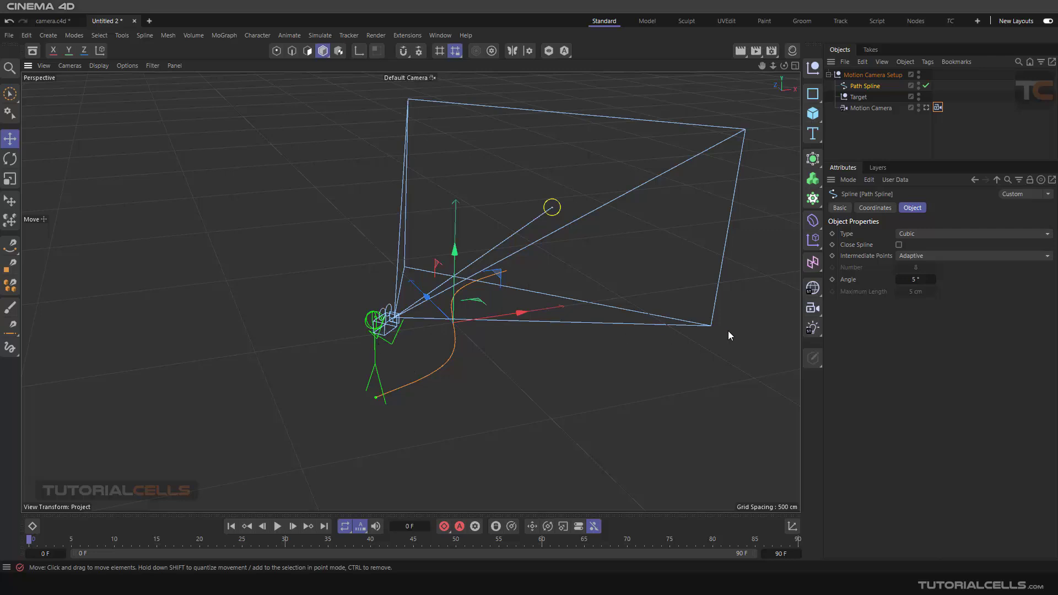
Inspect the Target null that the motion camera aims at.
left_click(855, 96)
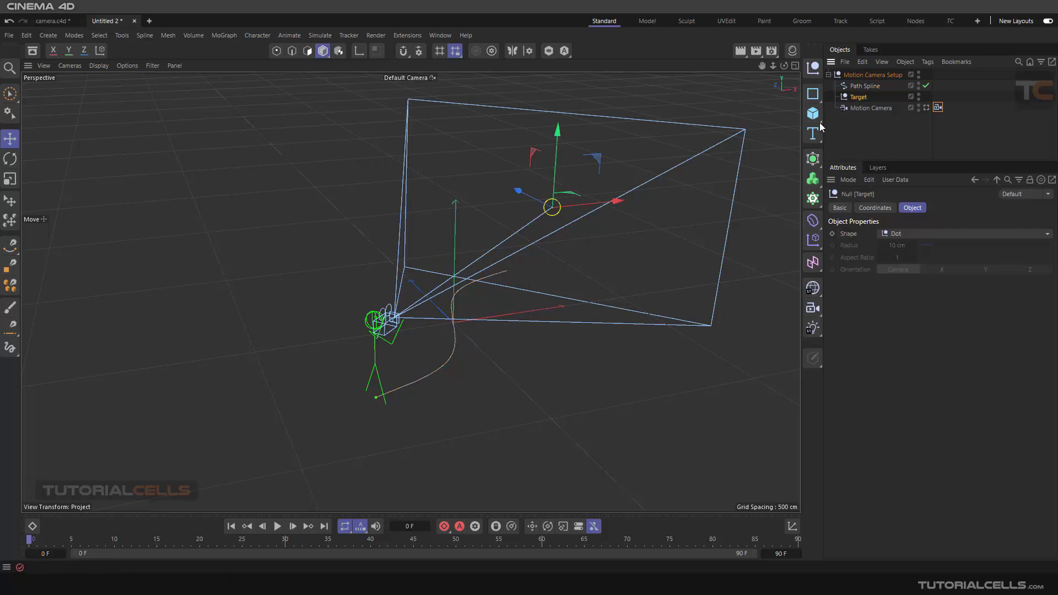
scroll(543, 217, "down", 1)
left_click_drag(536, 217, 568, 220, "alt")
scroll(506, 305, "up", 3)
Examine all property groups of the Motion Camera object, from Basic and Coordinates through to its Motion Camera settings.
left_click(868, 105)
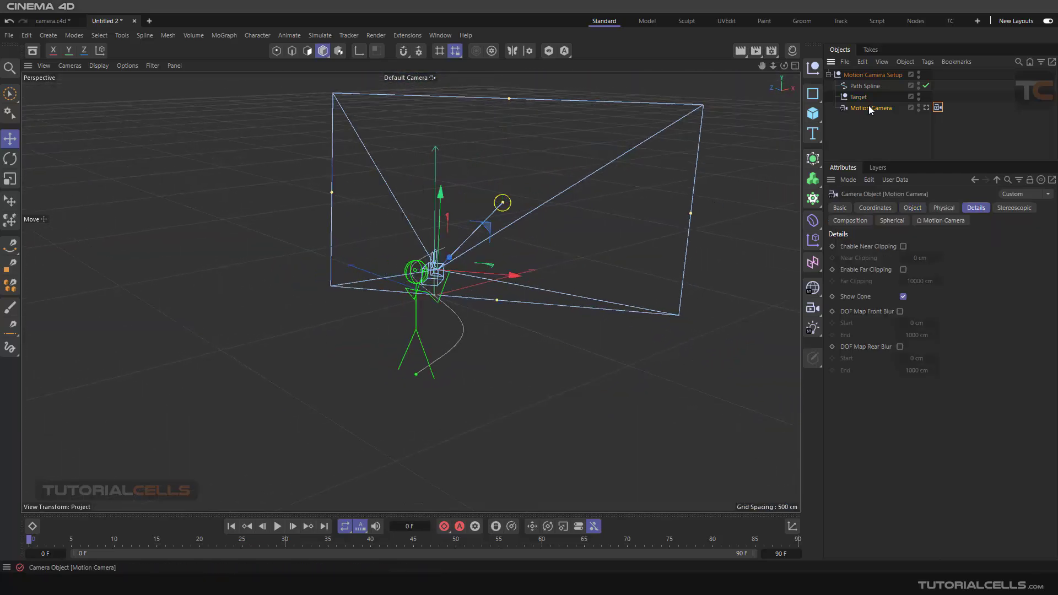
left_click(840, 208)
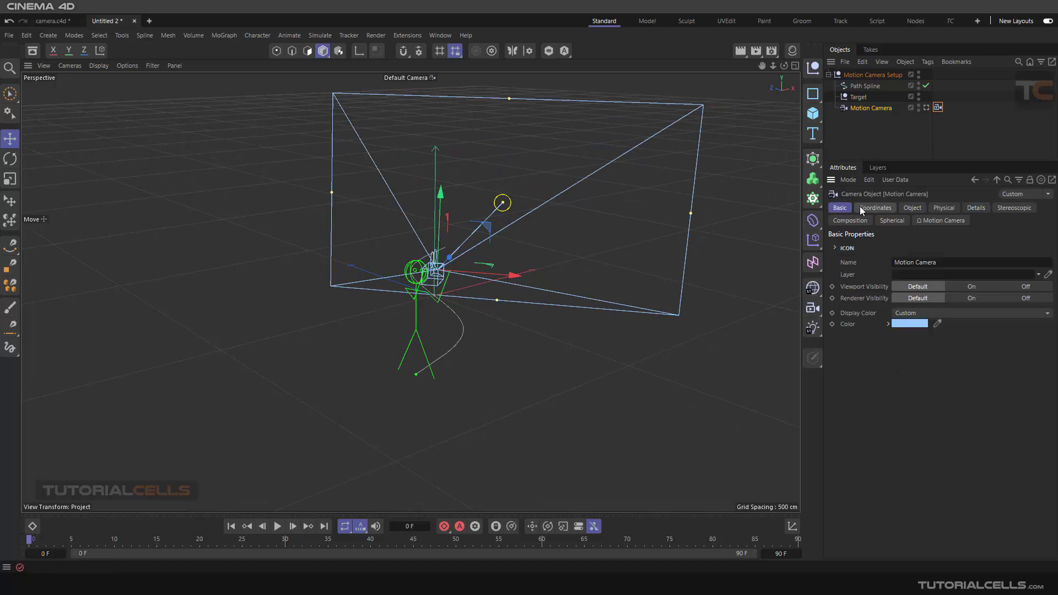
left_click(874, 207)
left_click(912, 208)
left_click(944, 208)
left_click(975, 207)
left_click(1012, 210)
left_click(851, 220)
left_click(891, 220)
left_click(940, 220)
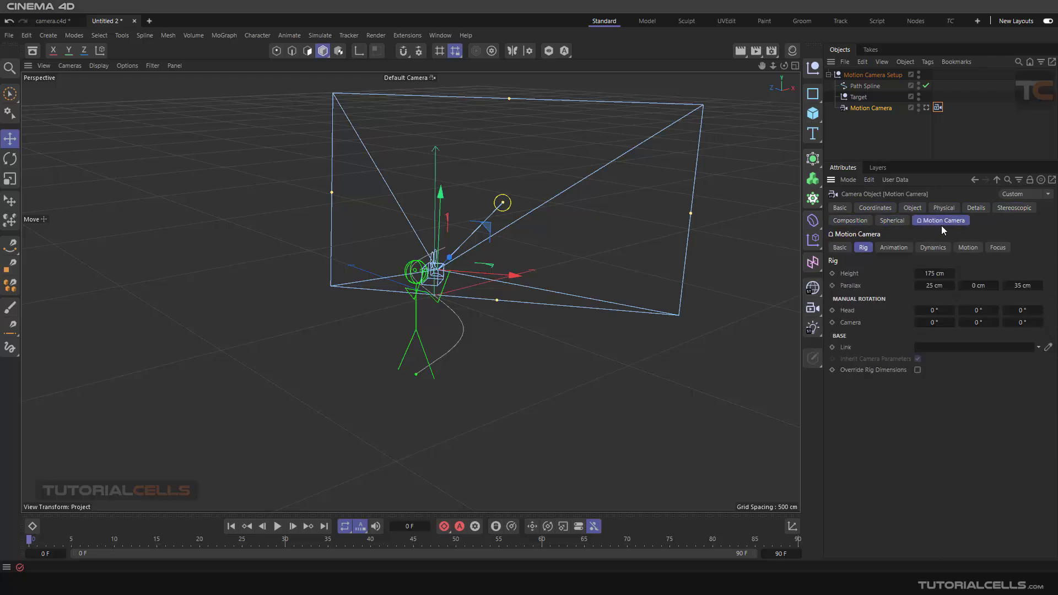
Examine the Motion Camera tag's Basic, Animation, Dynamics, Motion and Focus settings in the Untitled 2 project.
left_click(937, 108)
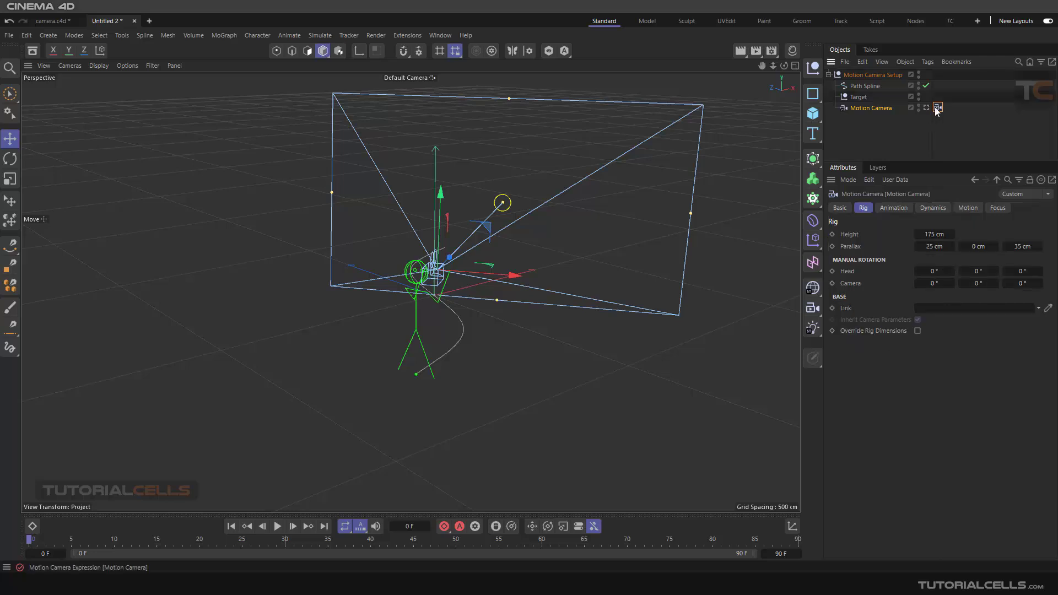
left_click(842, 208)
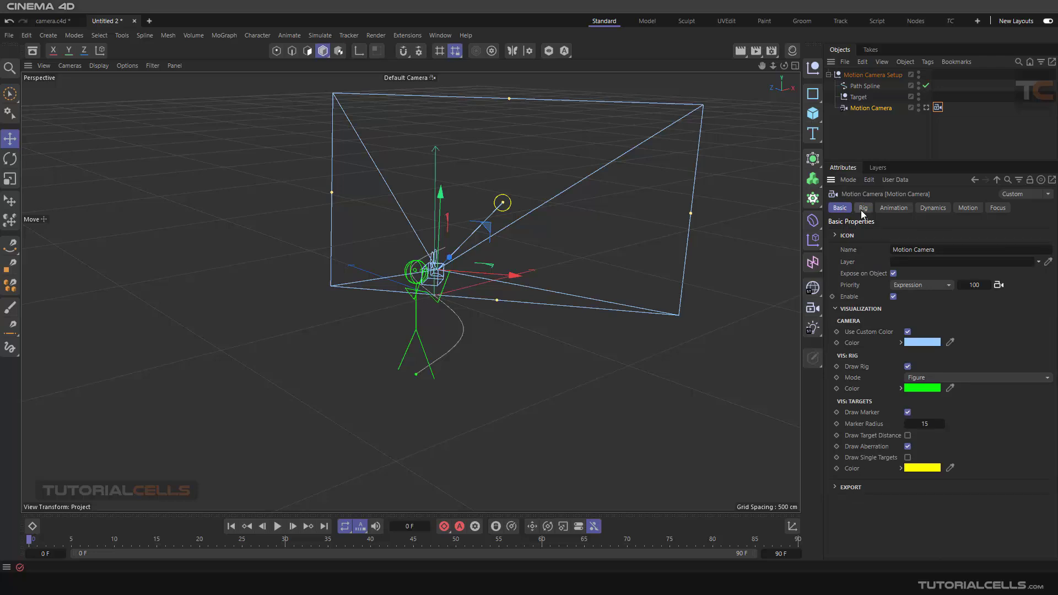
left_click(890, 208)
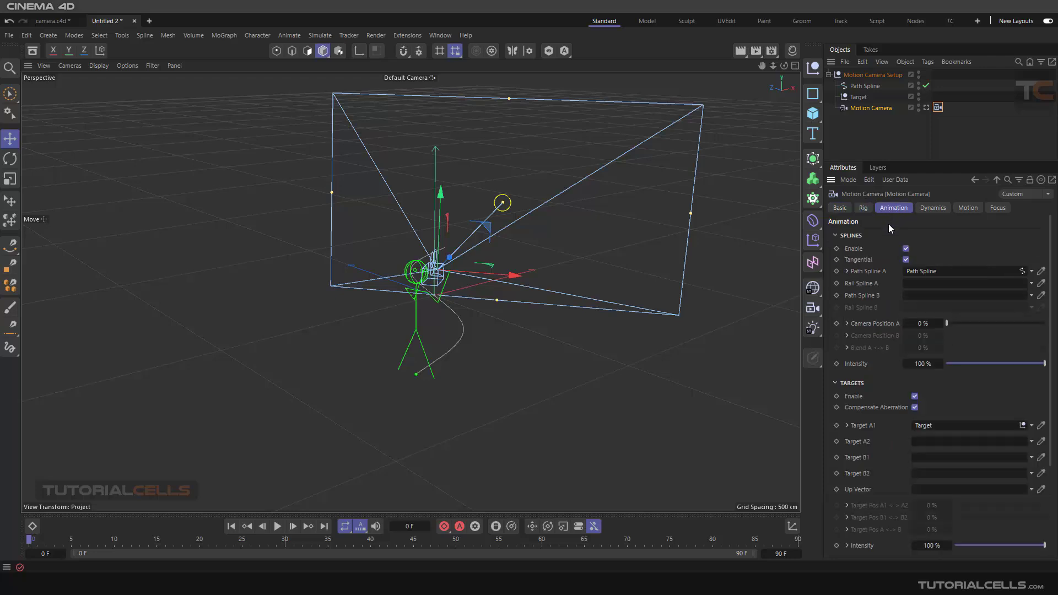
left_click(835, 237)
left_click(835, 250)
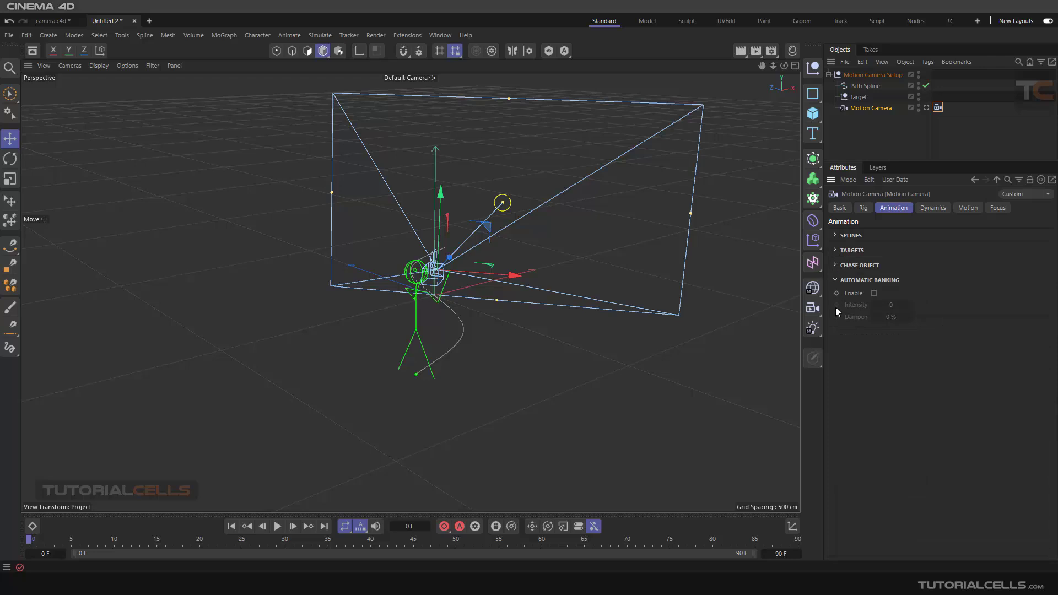
left_click(834, 281)
left_click(933, 207)
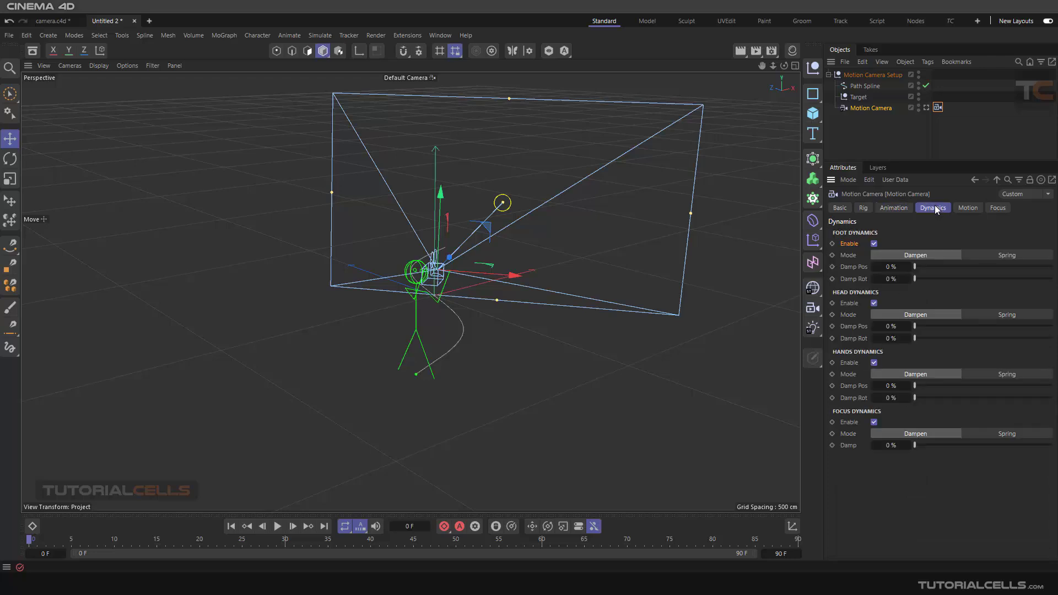
left_click(965, 209)
left_click(996, 208)
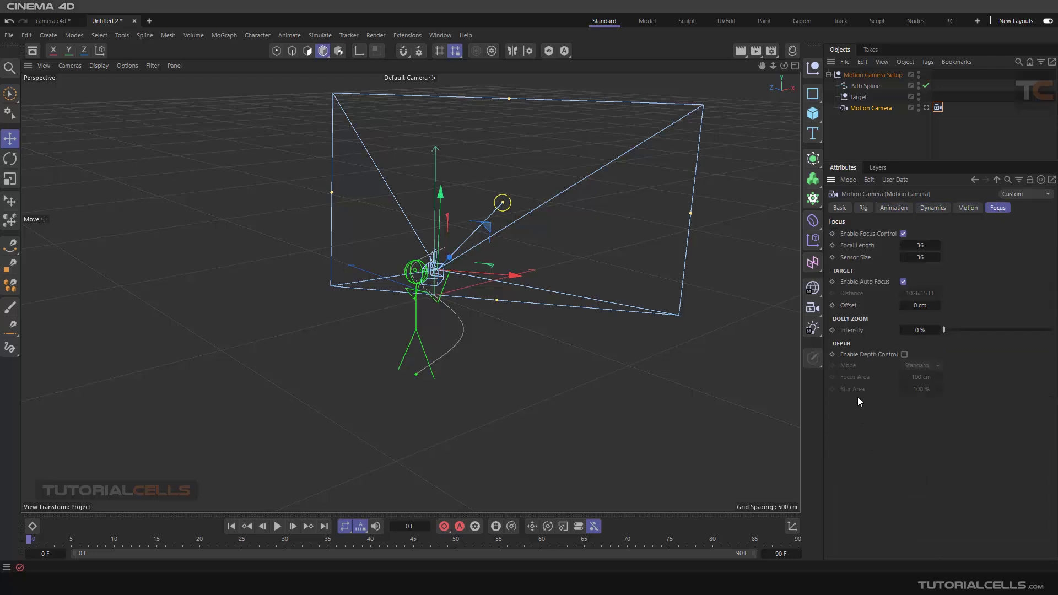
Extend the Untitled 2 timeline to 300 frames and play the motion camera animation.
left_click(840, 208)
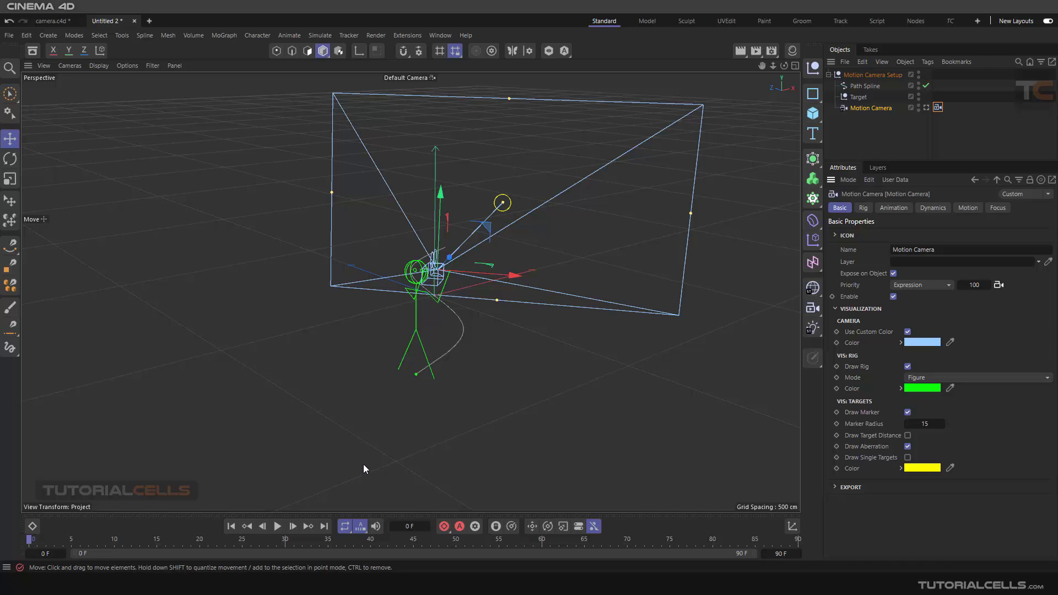
left_click(773, 555)
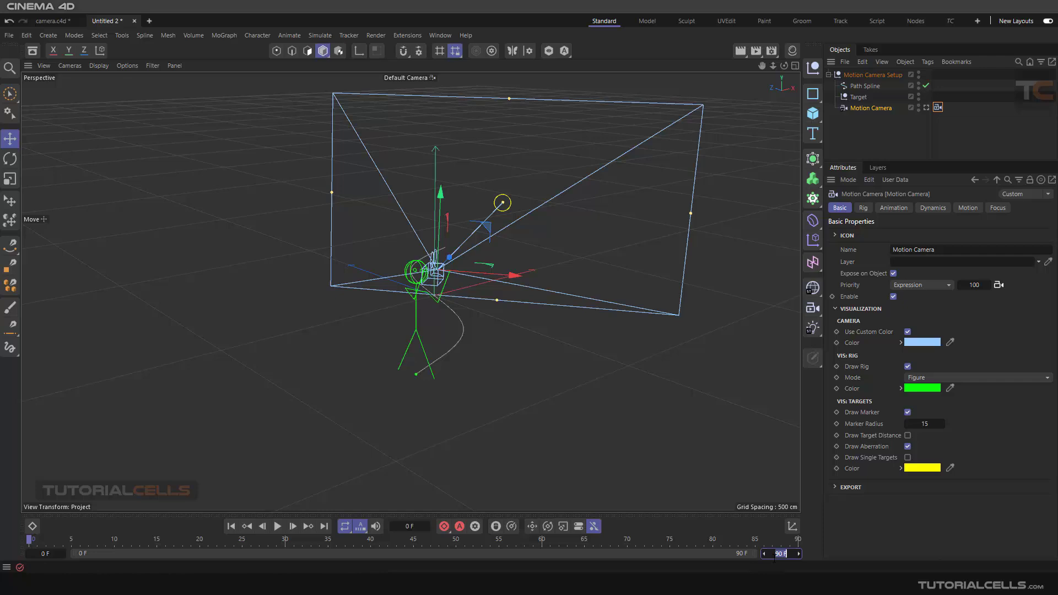
type("300")
key("Return")
left_click(277, 526)
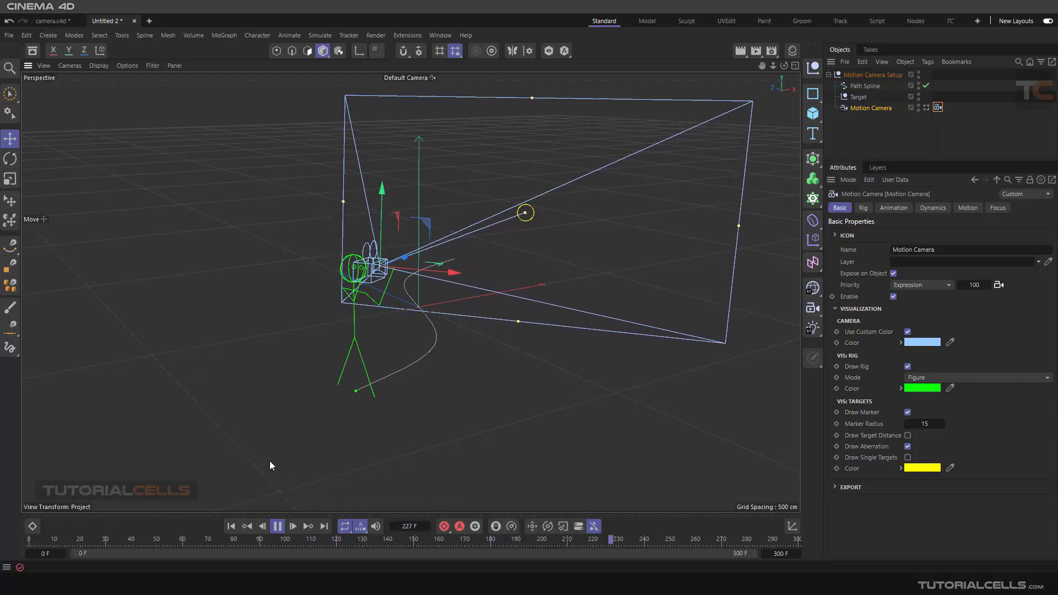
left_click(278, 526)
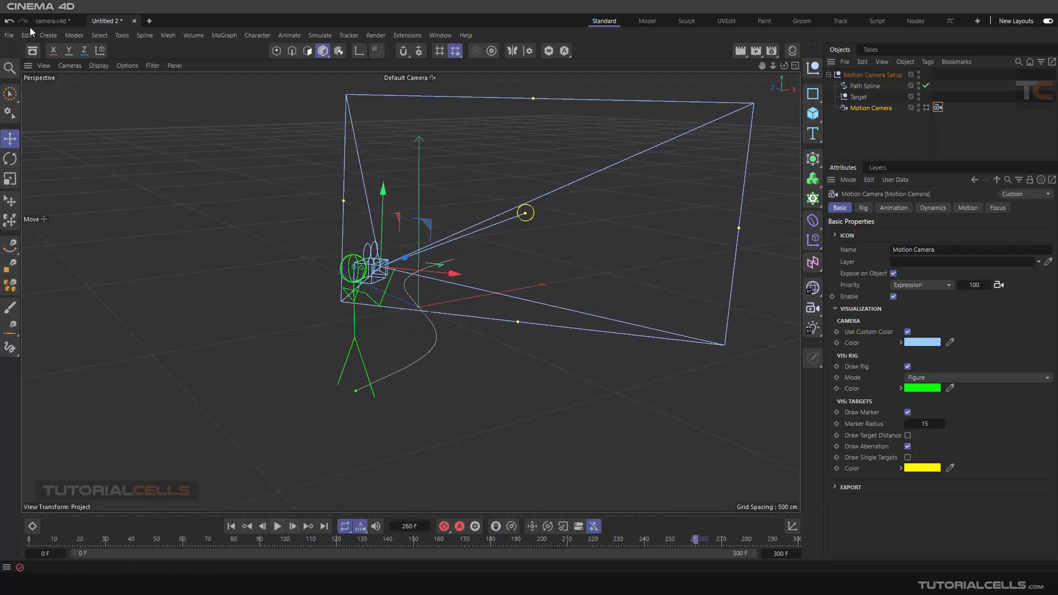
Switch to the camera.c4d project and extend its timeline to 300 frames.
left_click(51, 21)
left_click(775, 553)
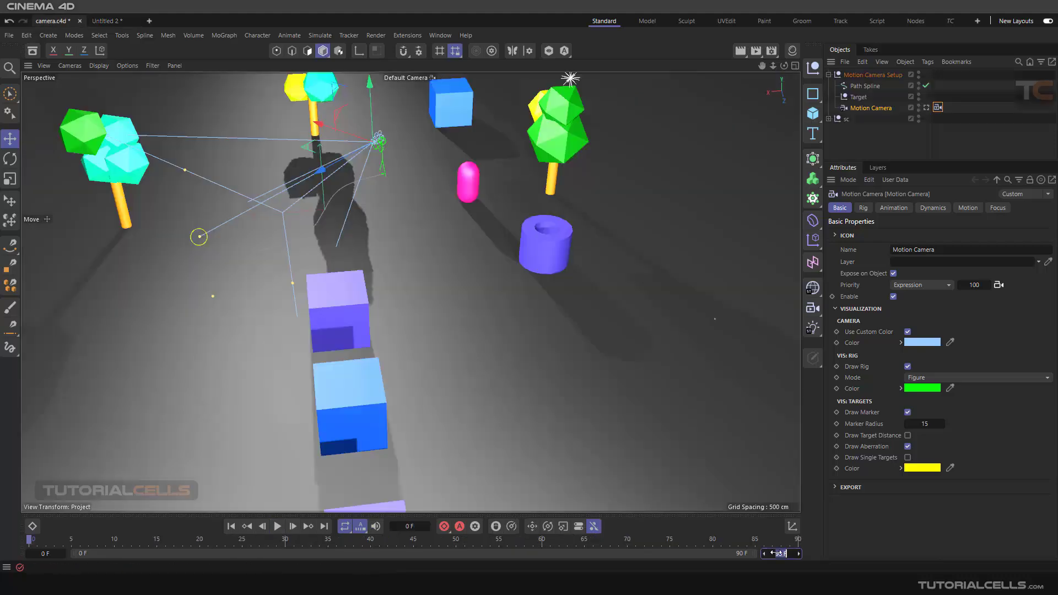
key("Return")
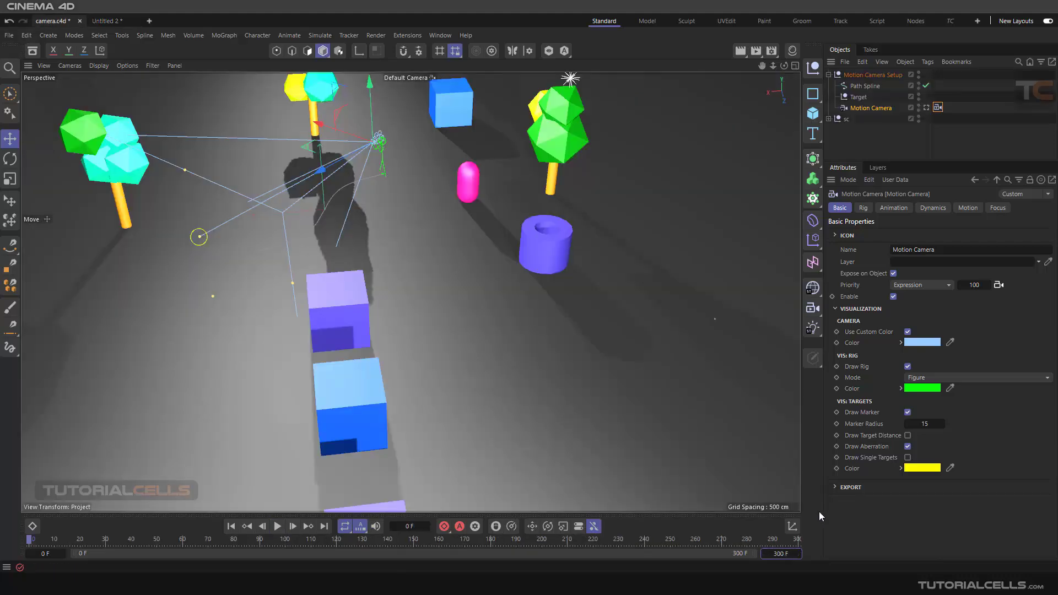
Move the whole Motion Camera Setup along its Z axis past the trees and rotate it about the vertical axis to face the scene objects.
left_click_drag(328, 194, 254, 259, "alt")
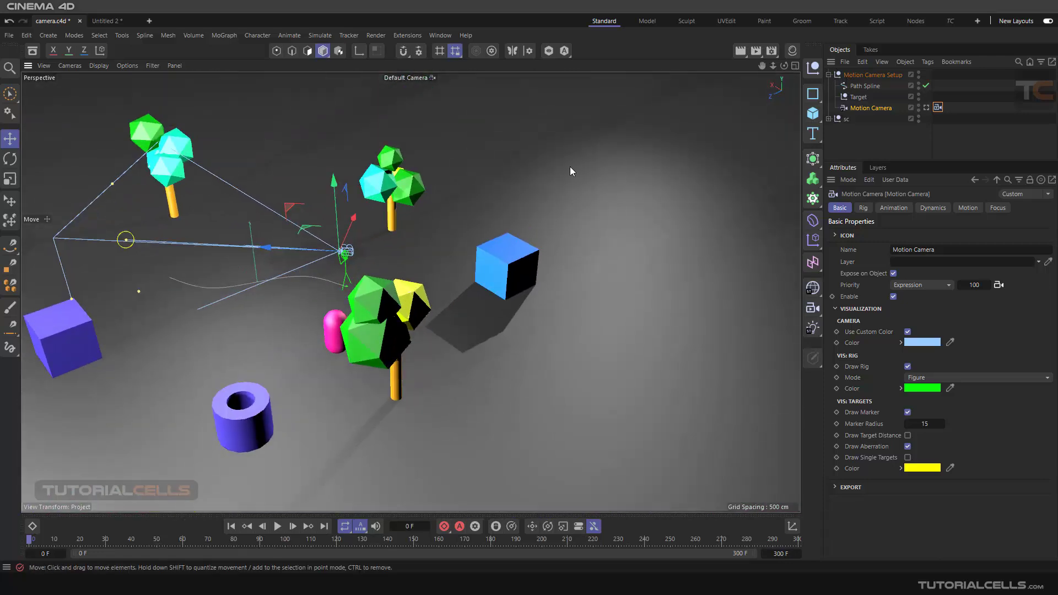
left_click(850, 77)
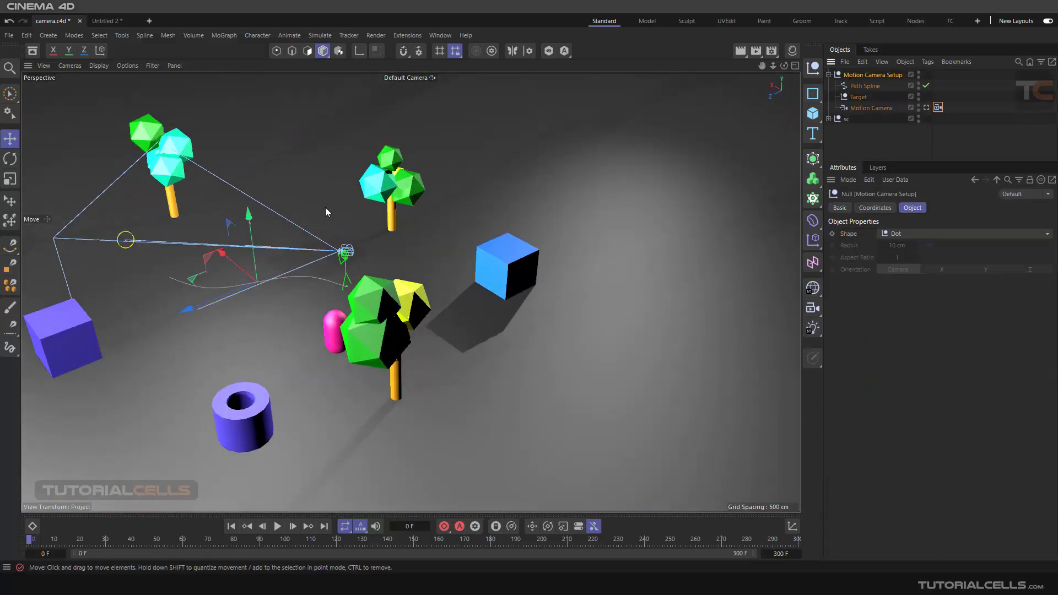
left_click_drag(350, 197, 314, 218, "alt")
middle_click_drag(315, 220, 423, 220, "alt")
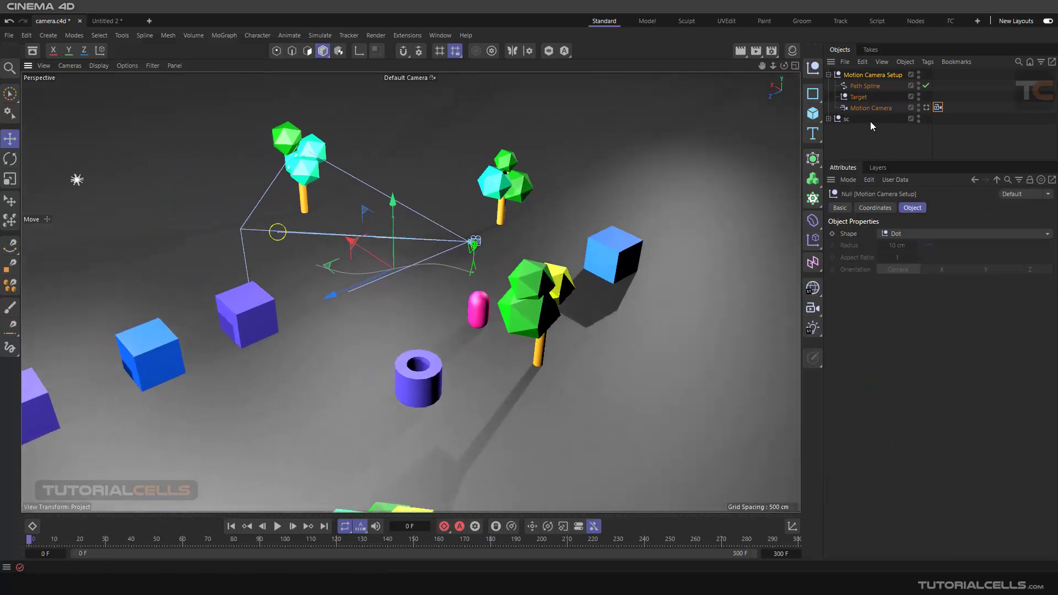
left_click(829, 75)
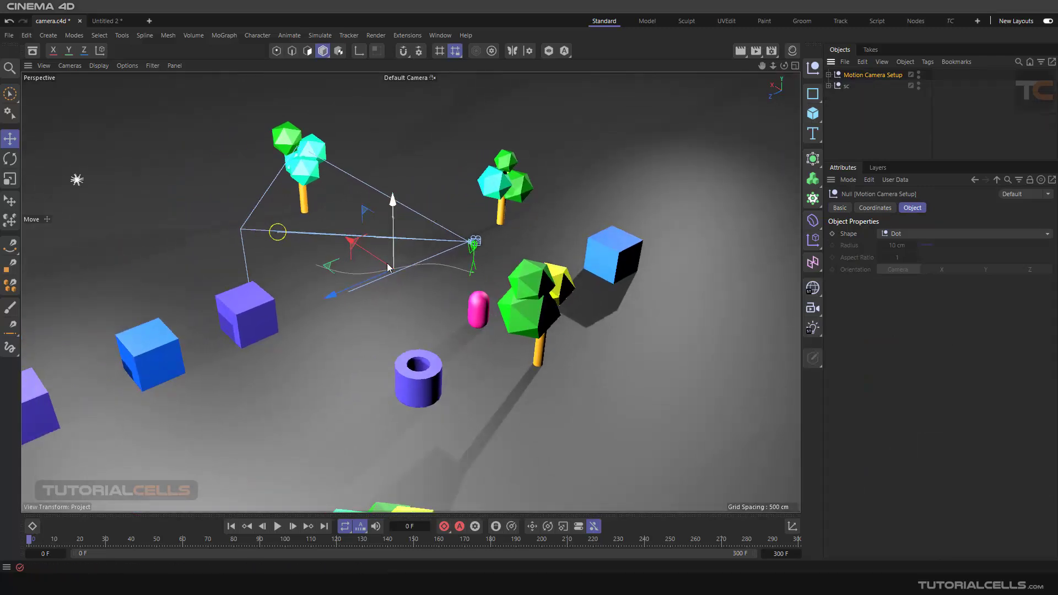
left_click_drag(332, 294, 95, 241)
middle_click_drag(238, 232, 350, 235, "alt")
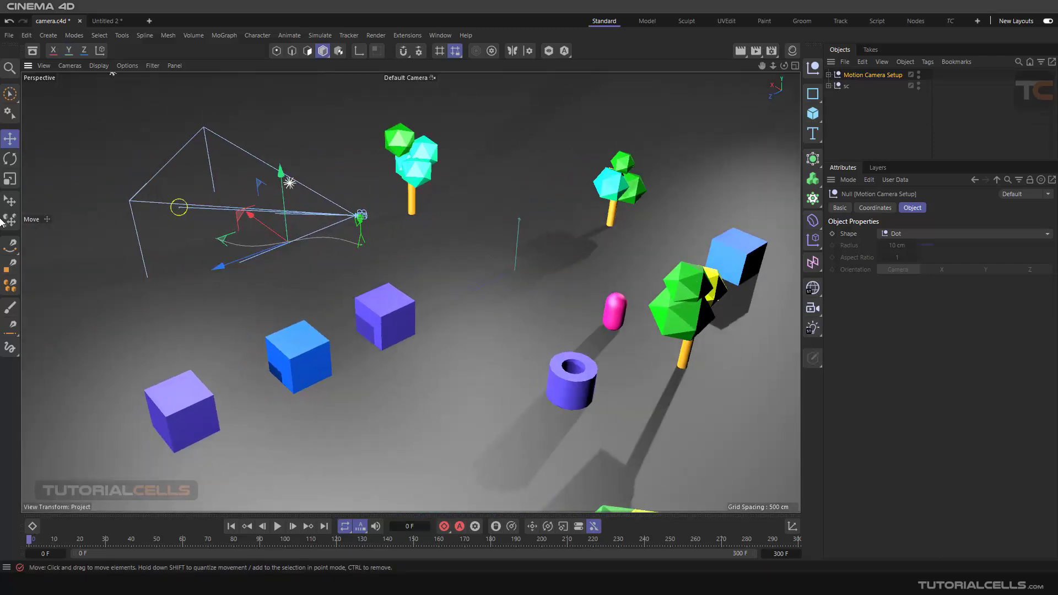
left_click(2, 157)
left_click_drag(256, 260, 395, 209)
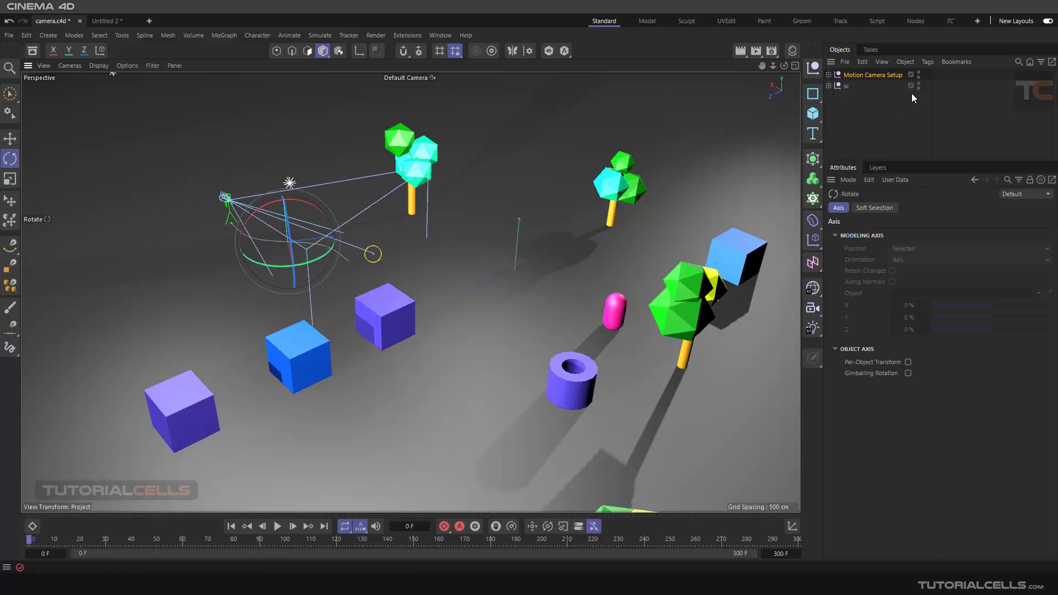
Look through the Motion Camera and play the animation from its viewpoint.
left_click(829, 75)
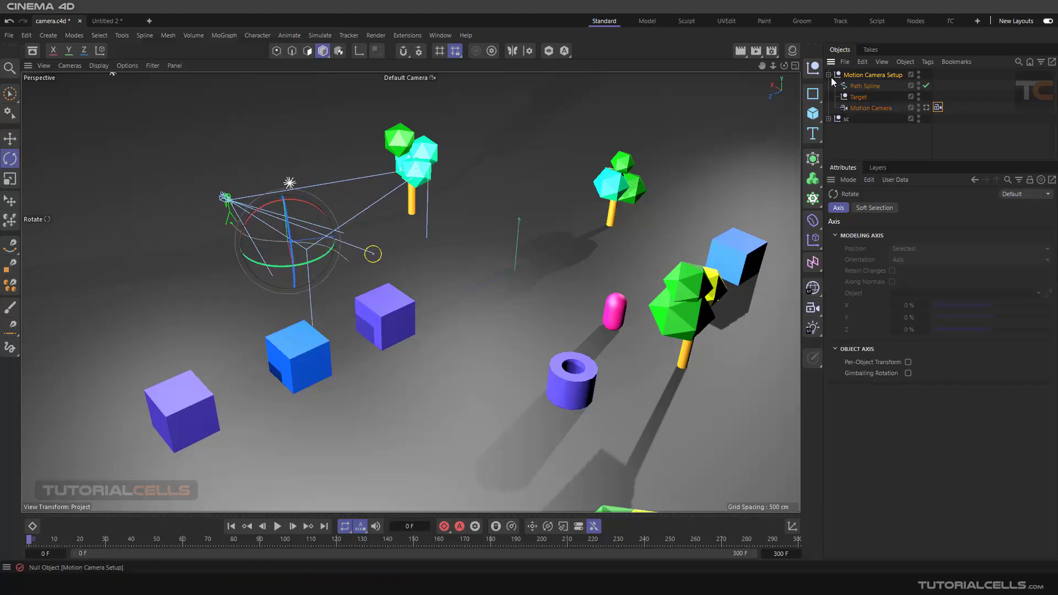
left_click(924, 107)
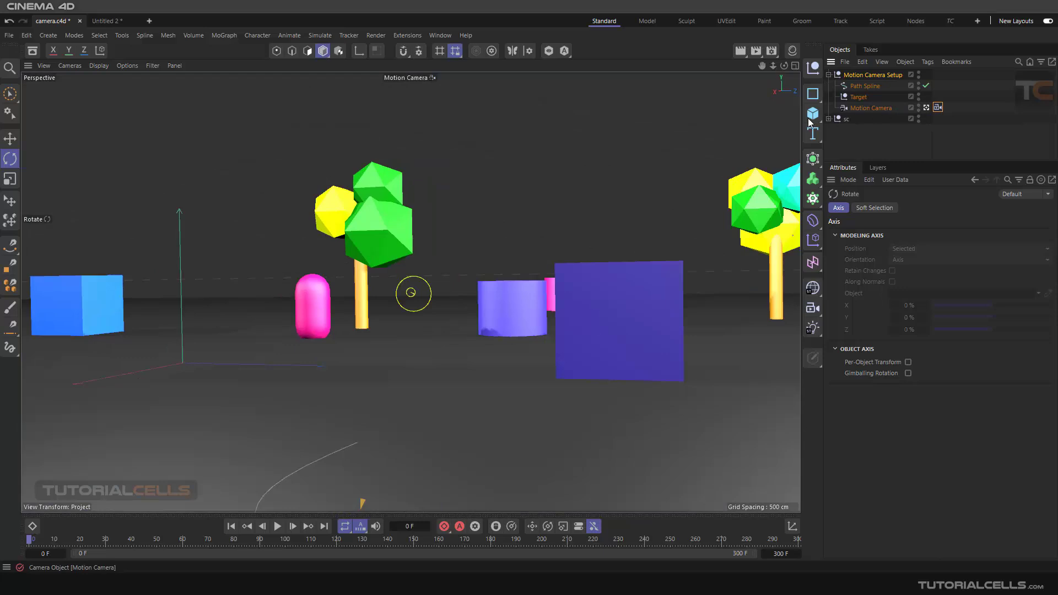
left_click(278, 526)
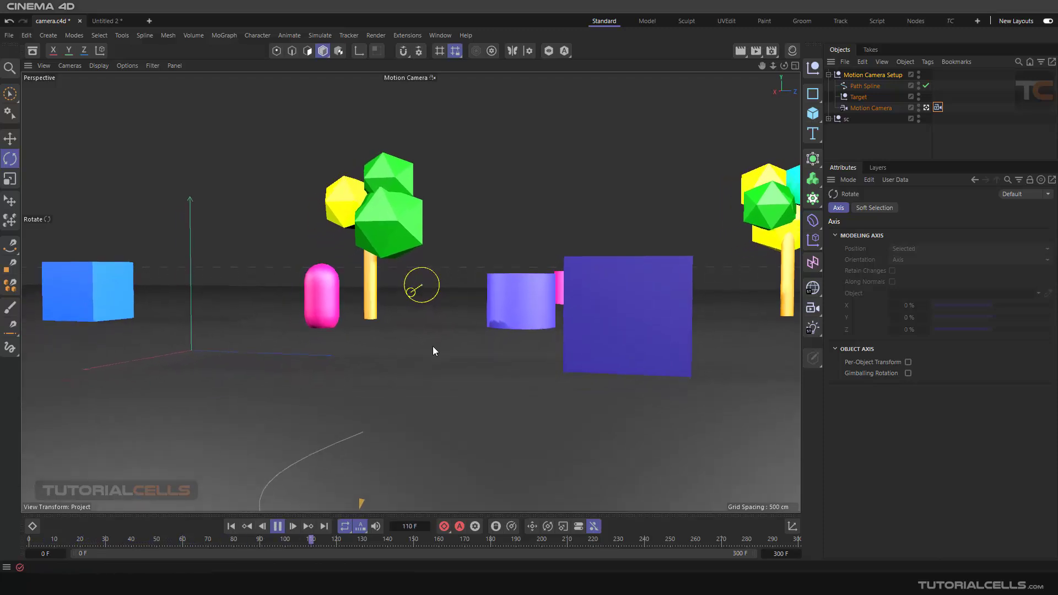
Try the Calm motion preset on the Motion Camera tag during playback, and set the preset to SteadyCam 1.
left_click(937, 108)
left_click(964, 207)
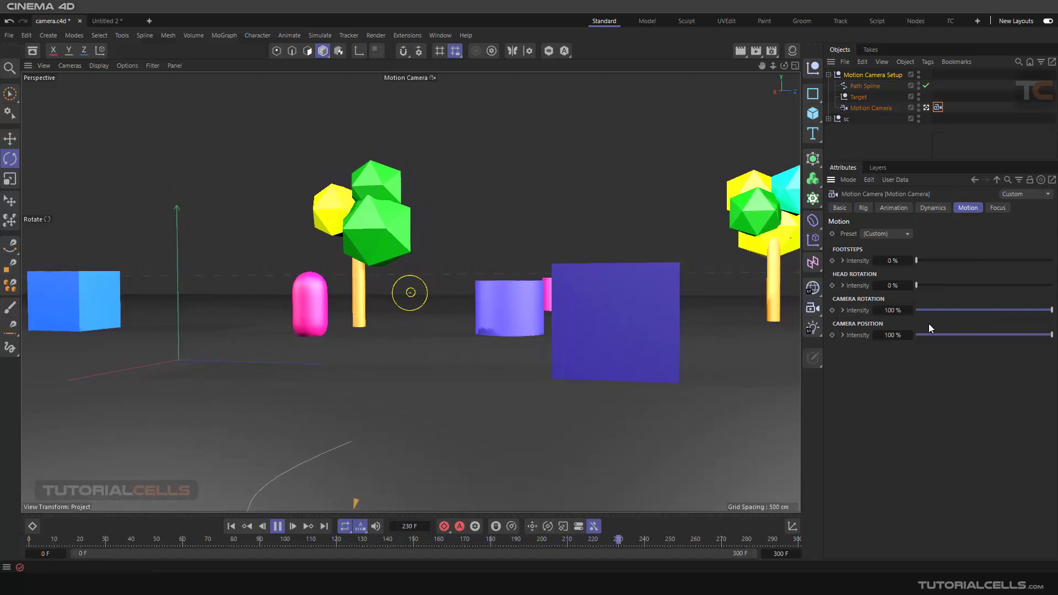
left_click(893, 235)
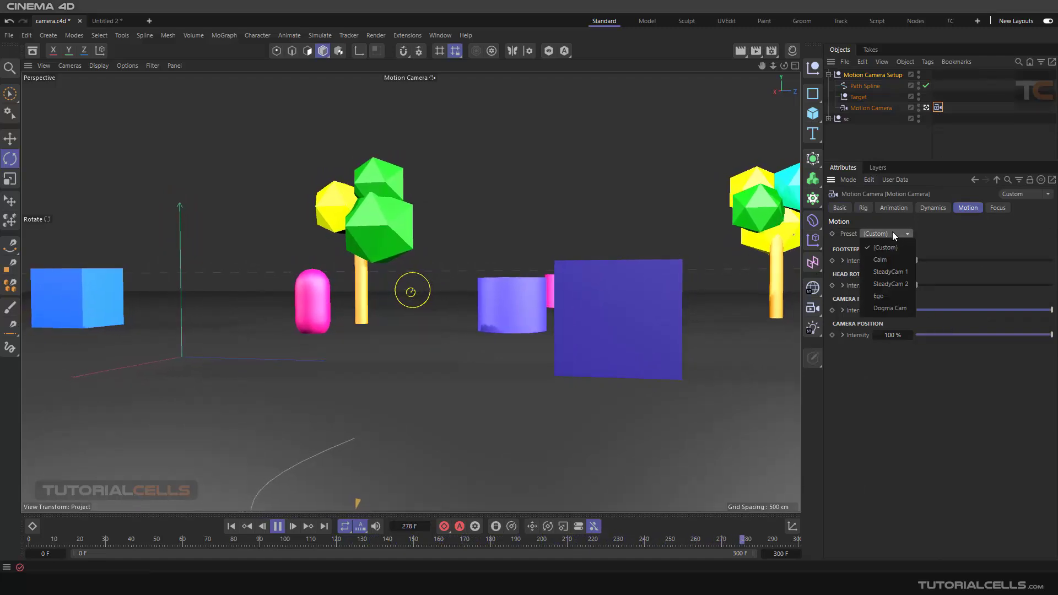
left_click(882, 259)
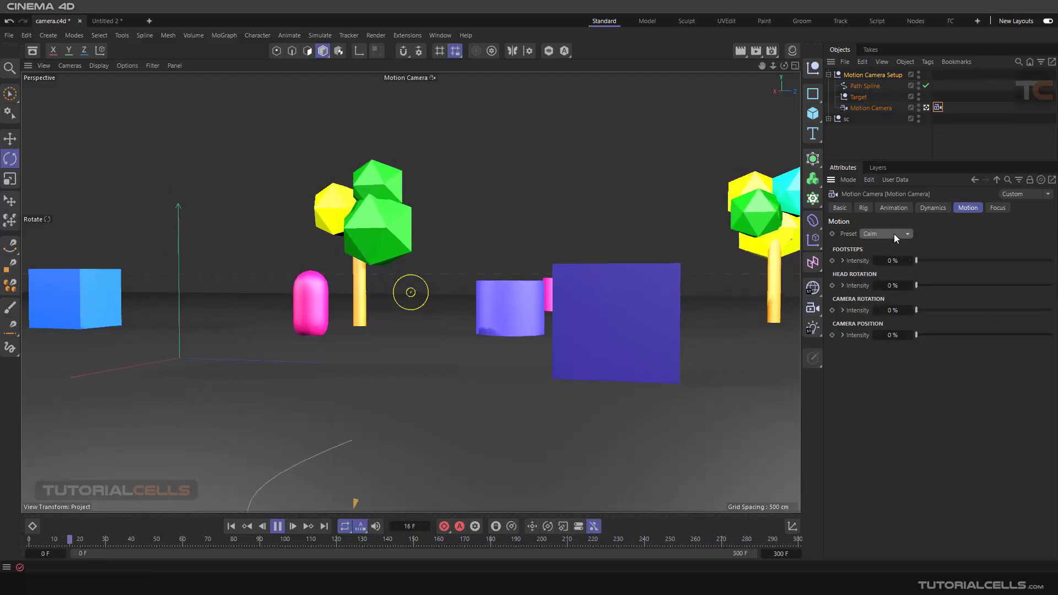
left_click(893, 232)
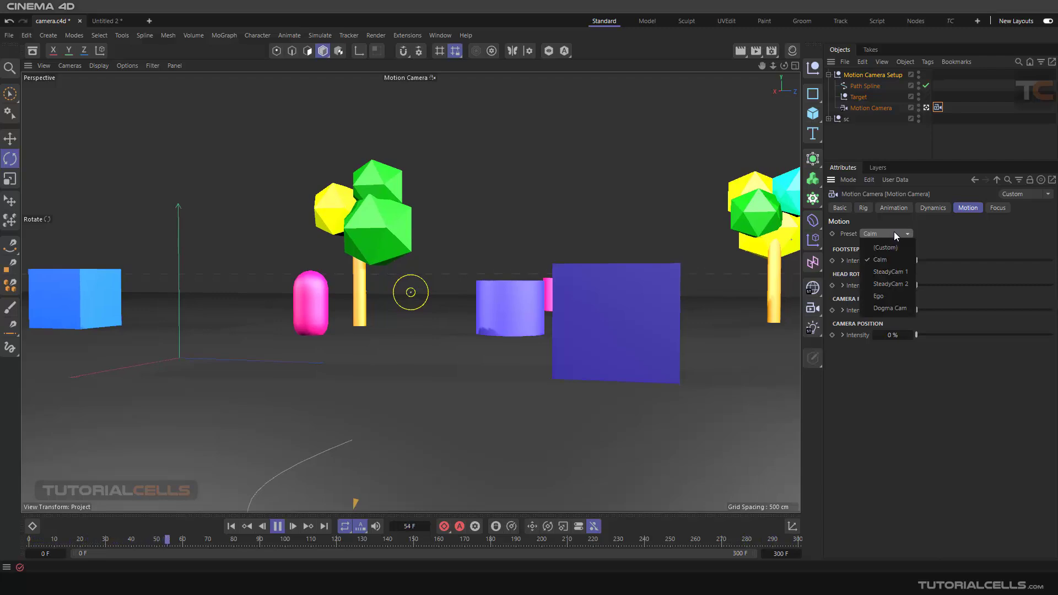
left_click(890, 271)
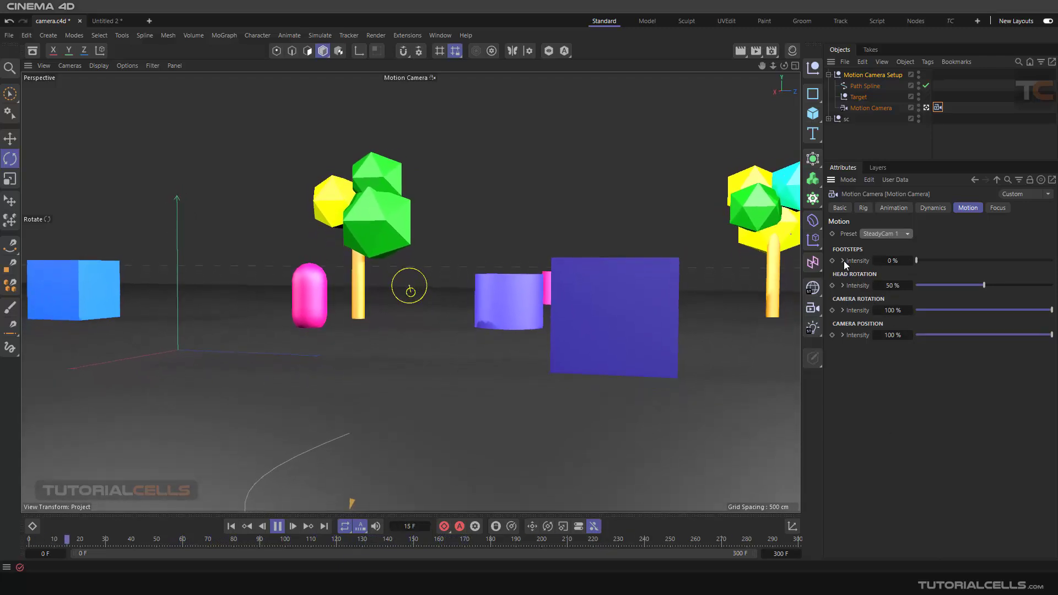
Check the tag's Head Rotation and Basic settings, and pause and replay the animation through the Motion Camera.
left_click(842, 284)
left_click(841, 285)
left_click(838, 209)
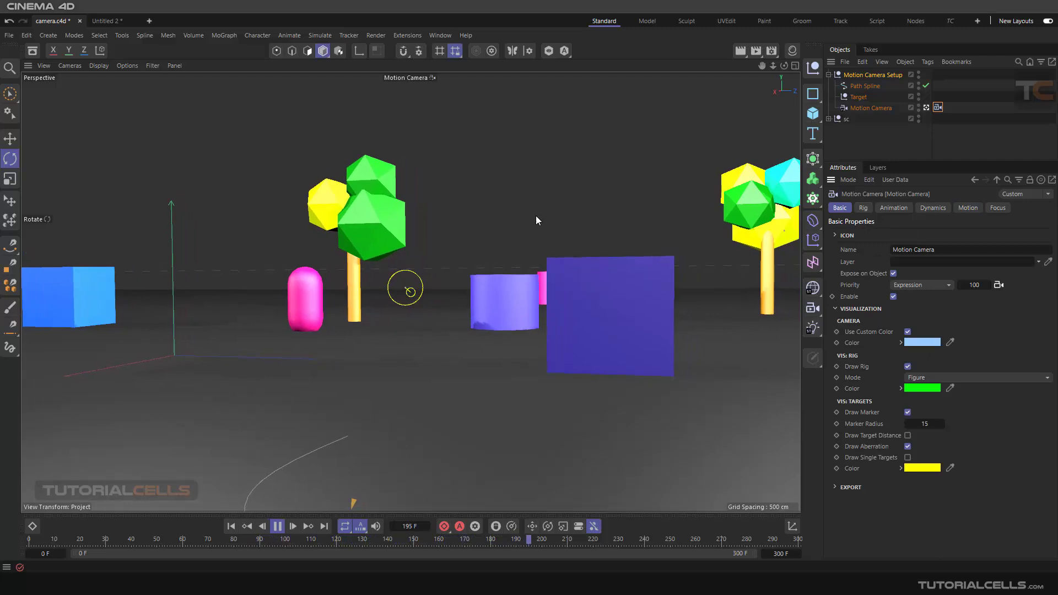
left_click(279, 529)
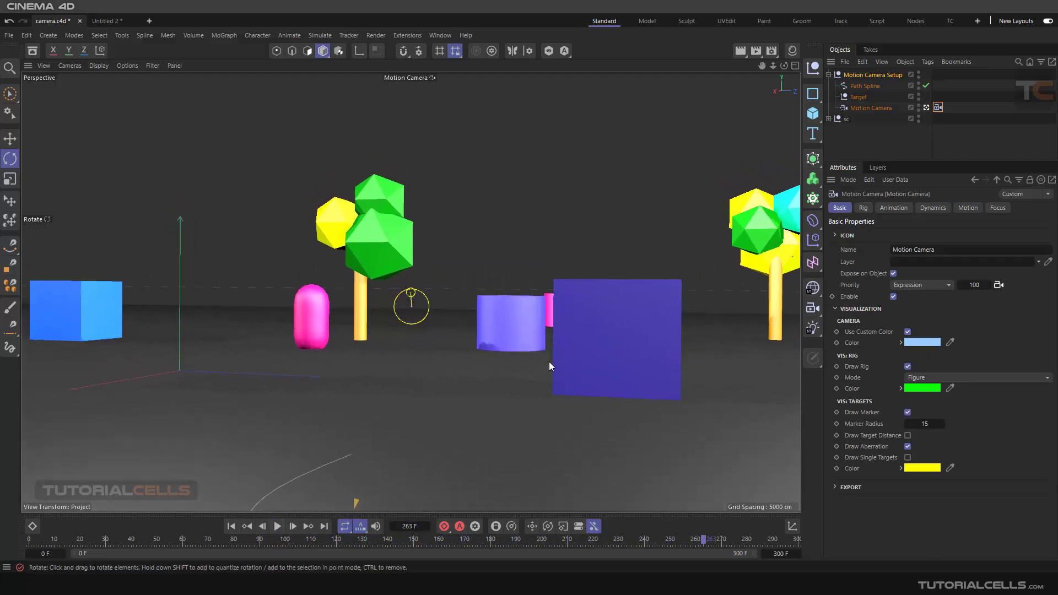
left_click(276, 528)
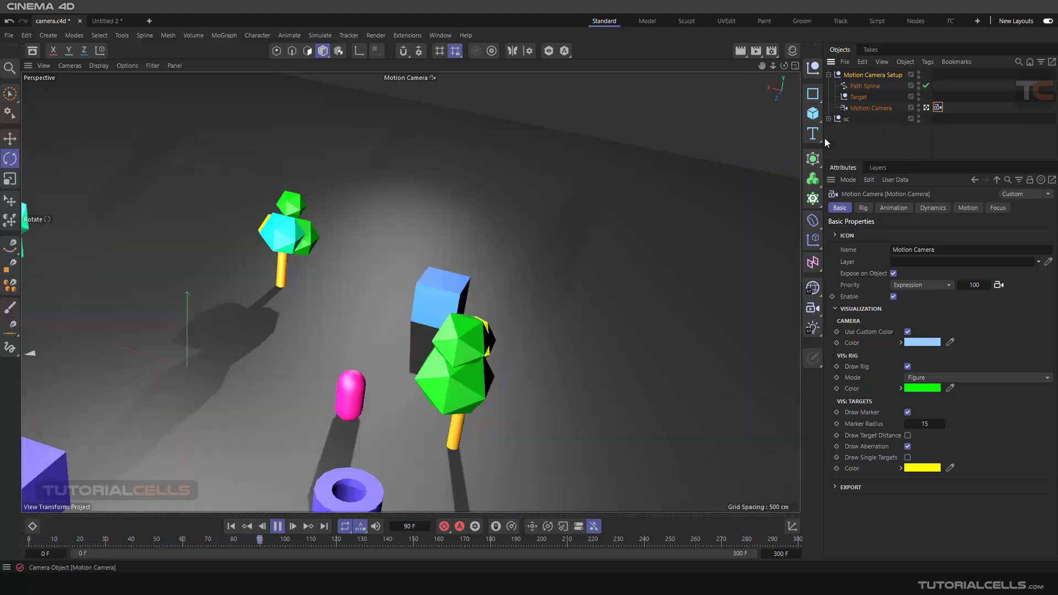
Return to the default camera and examine the moving motion camera rig from outside during playback.
left_click(927, 108)
left_click_drag(359, 306, 309, 287, "alt")
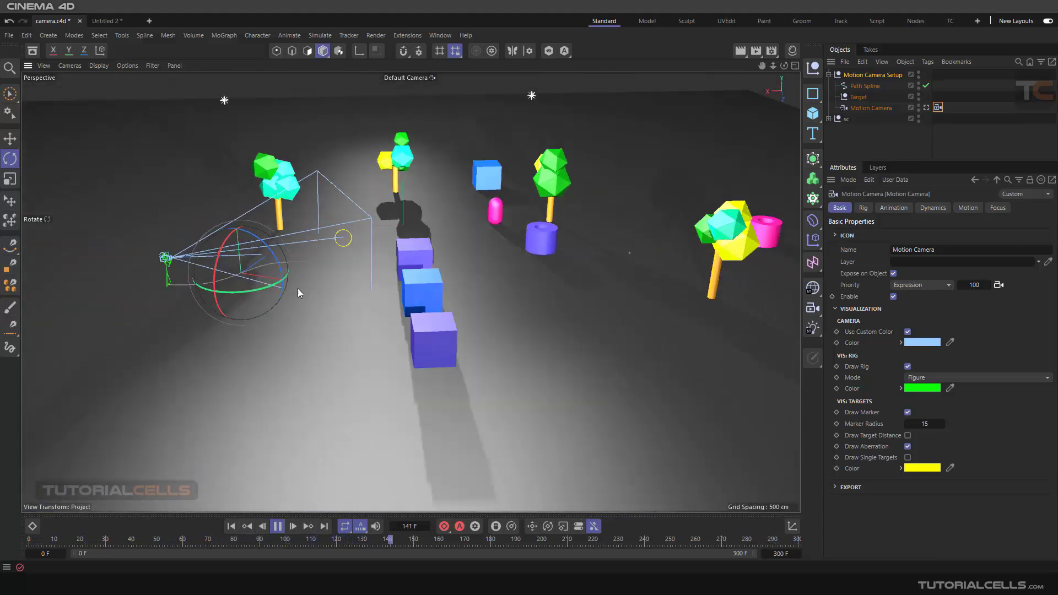
scroll(264, 281, "up", 2)
left_click_drag(216, 270, 287, 272, "alt")
middle_click_drag(288, 272, 360, 275, "alt")
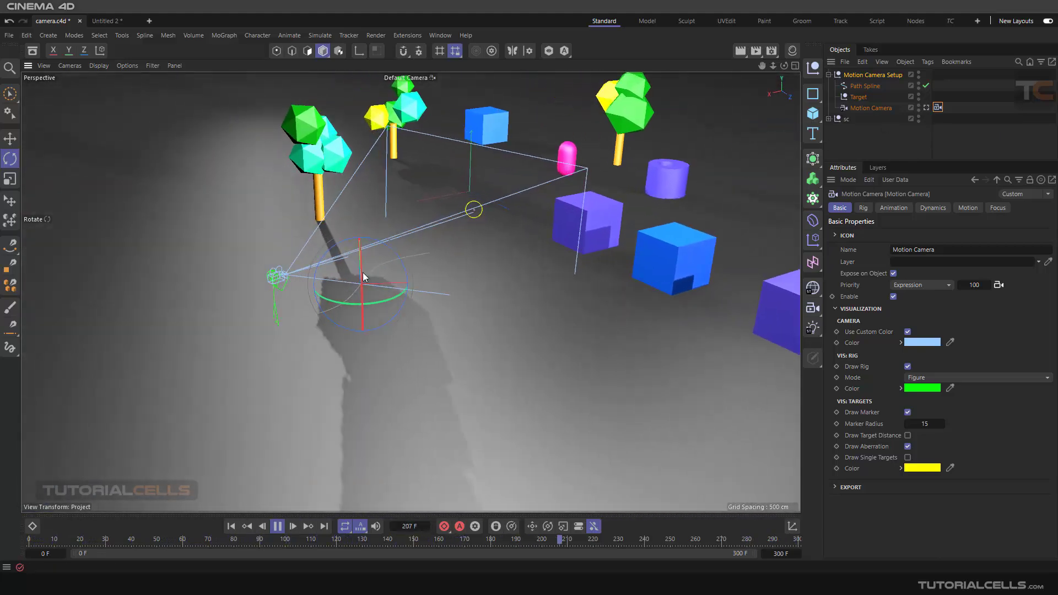
scroll(360, 274, "up", 1)
left_click_drag(361, 274, 383, 269, "alt")
scroll(385, 269, "up", 1)
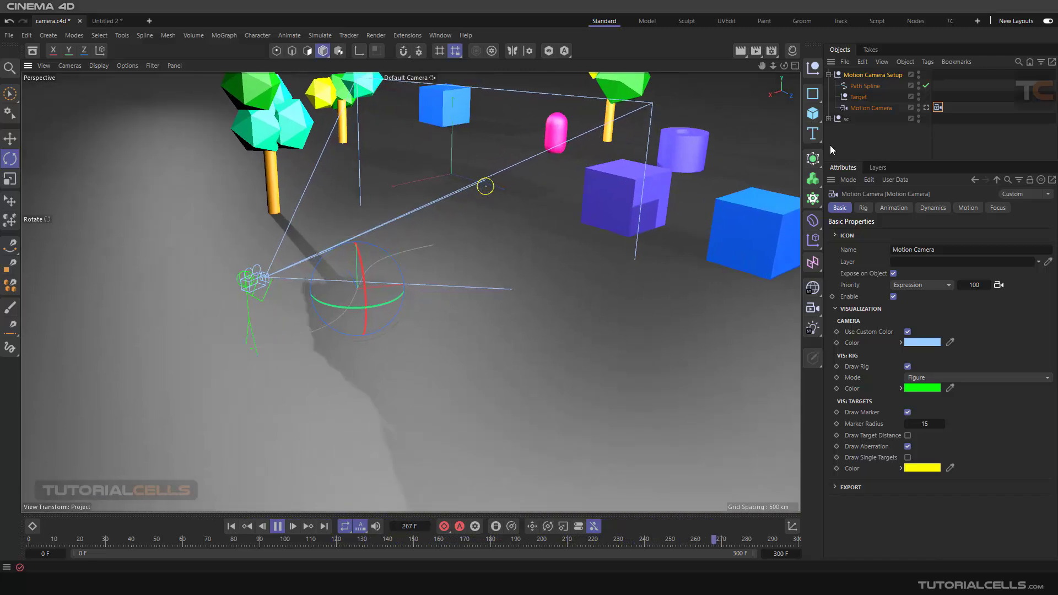
Stop playback, rewind to frame 0 and examine the motion camera's figure rig up close.
left_click(276, 526)
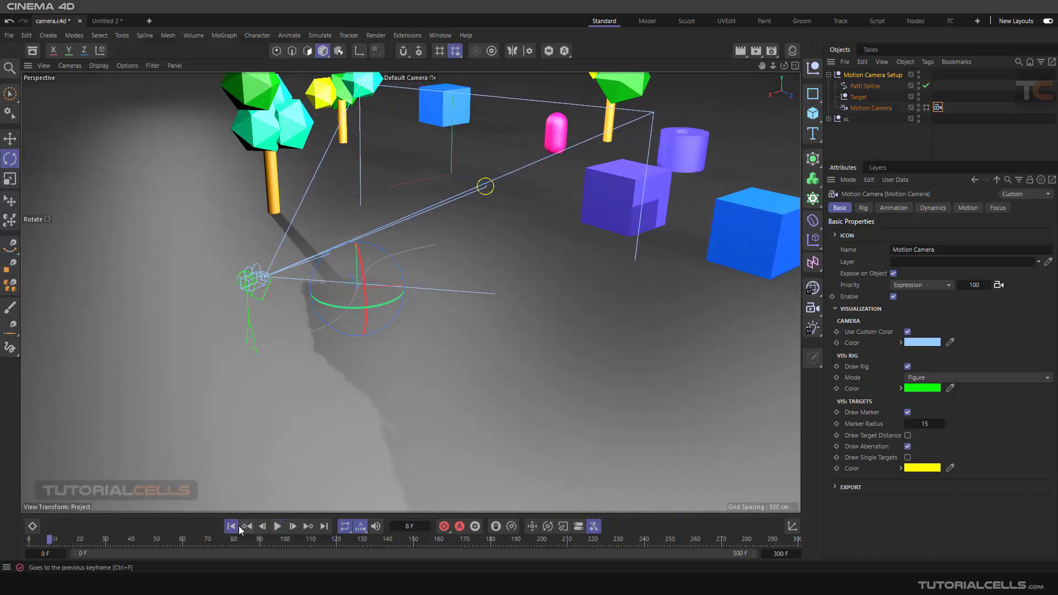
middle_click_drag(386, 333, 403, 371, "alt")
left_click(447, 374)
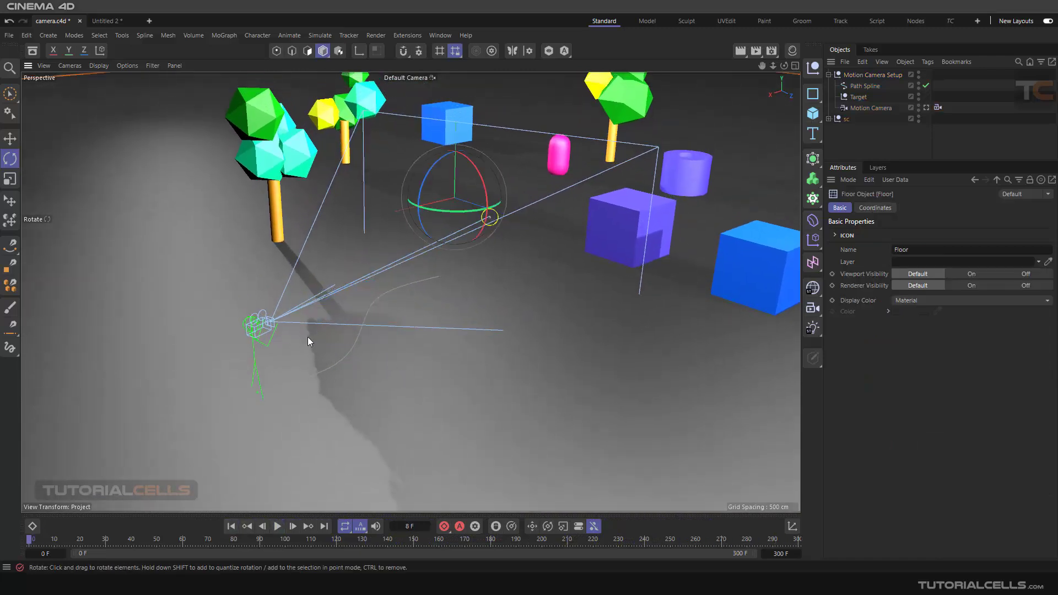
scroll(307, 337, "up", 2)
left_click_drag(260, 352, 408, 346, "alt")
scroll(337, 287, "up", 2)
scroll(339, 287, "up", 2)
middle_click_drag(339, 287, 431, 305, "alt")
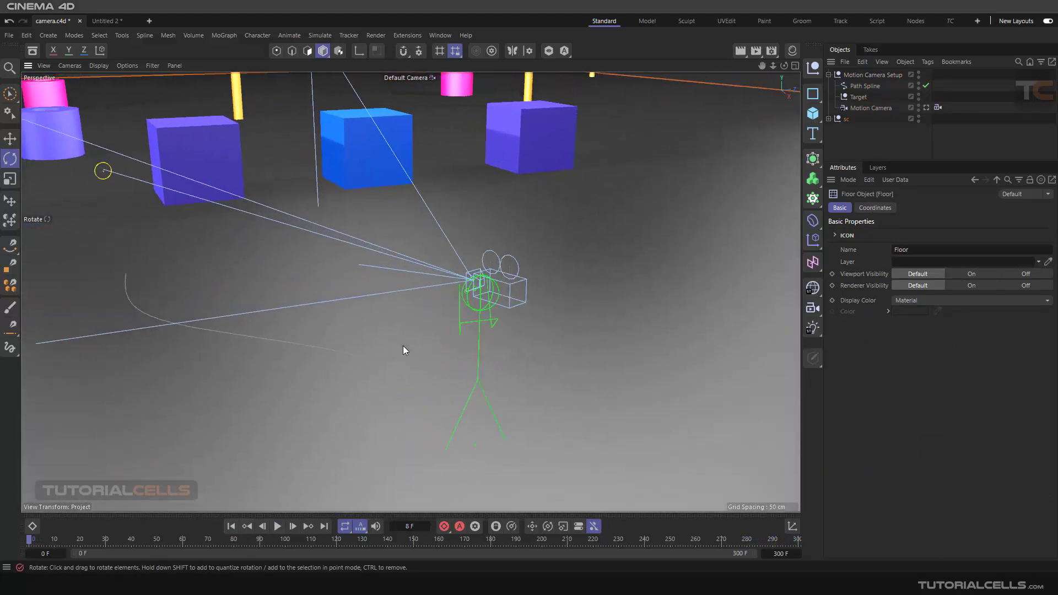
Switch to the Untitled 2 project and inspect the Target null of its motion camera rig.
left_click(104, 22)
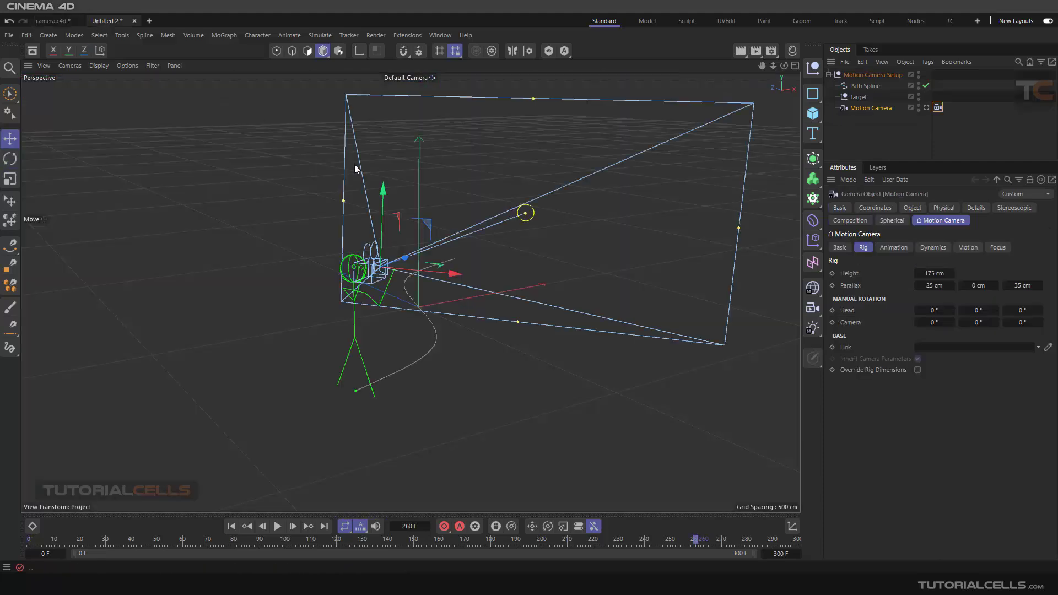
left_click_drag(418, 241, 416, 256, "alt")
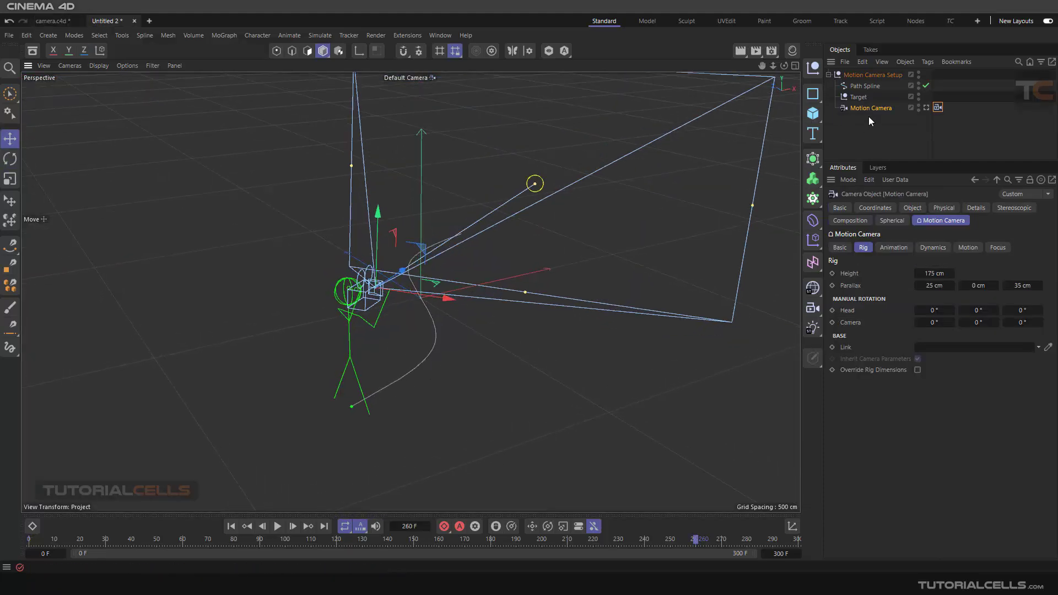
left_click(858, 98)
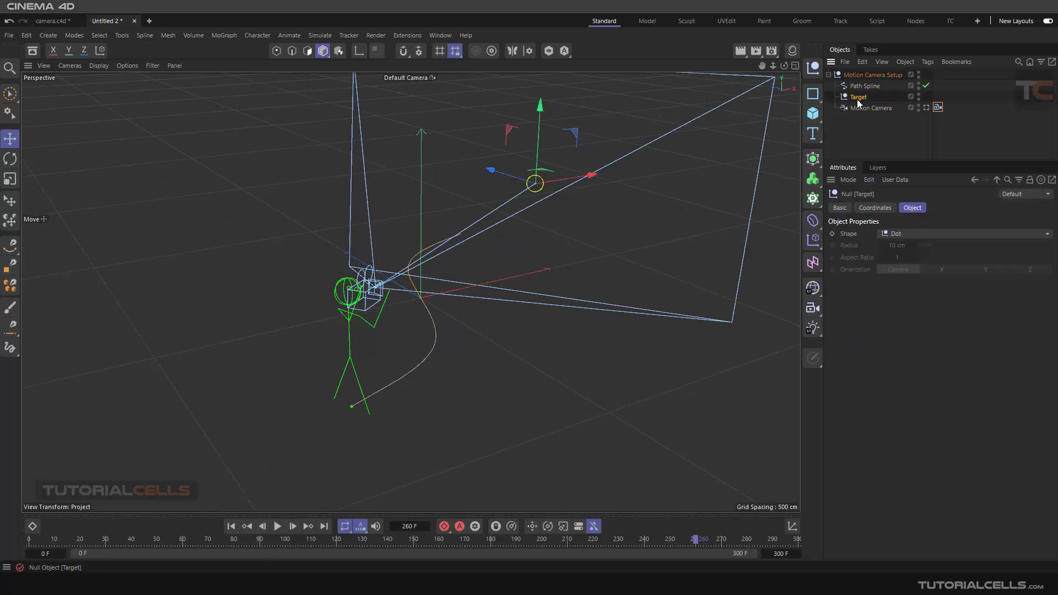
Review the Motion Camera tag's Basic properties and show the available camera tags.
left_click(938, 107)
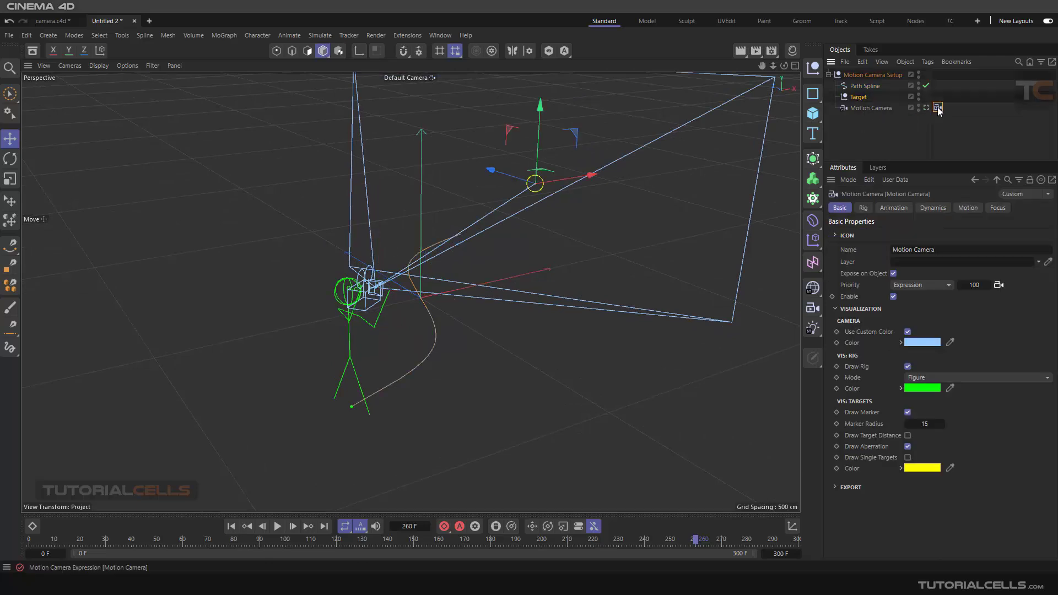
left_click(928, 62)
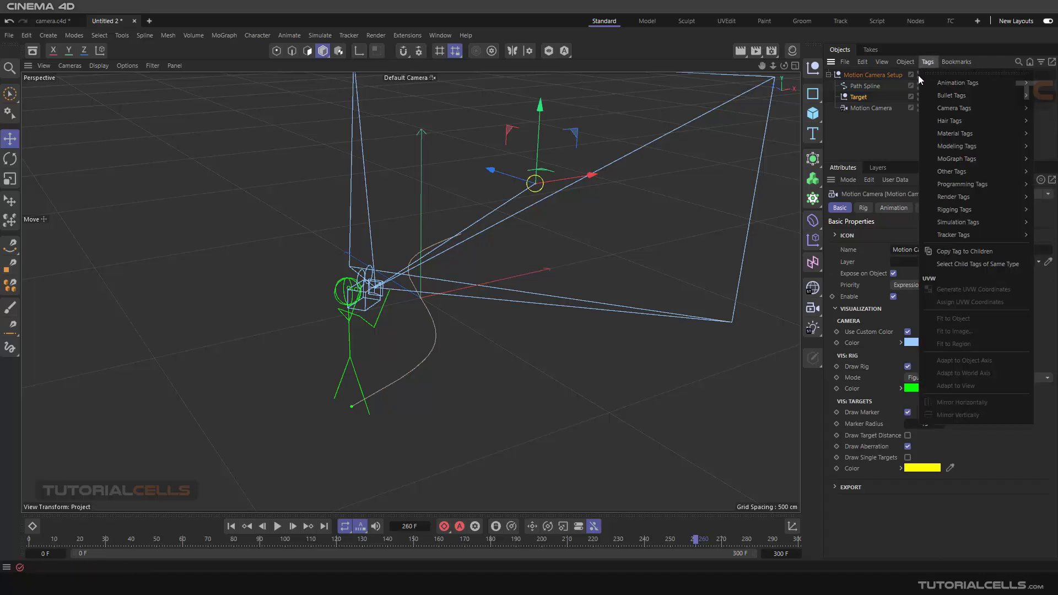
mouse_move(947, 107)
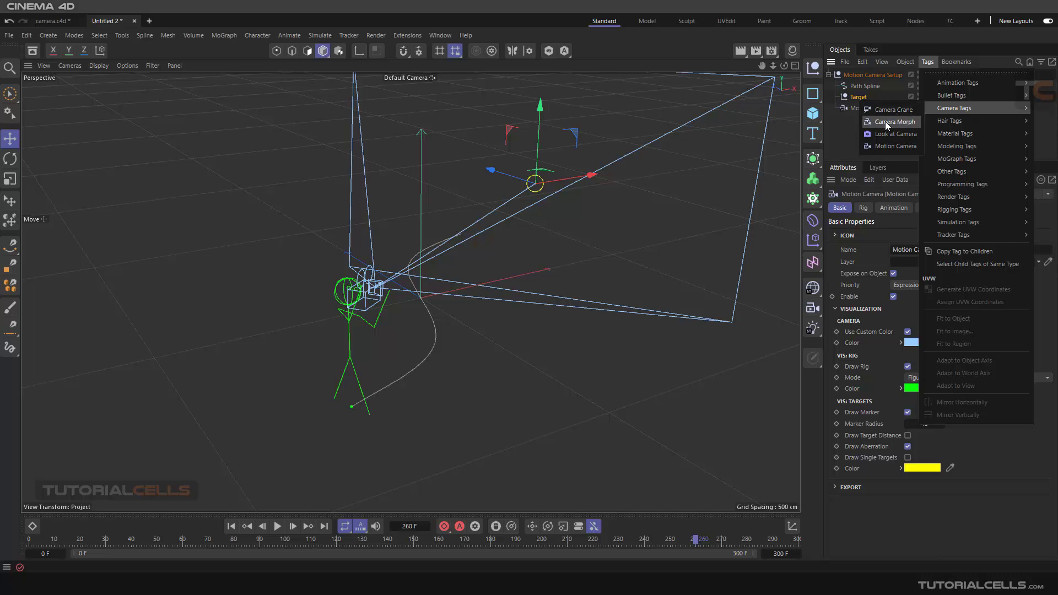
Try adding a second Motion Camera setup to the scene and undo the addition.
left_click(875, 148)
left_click(813, 307)
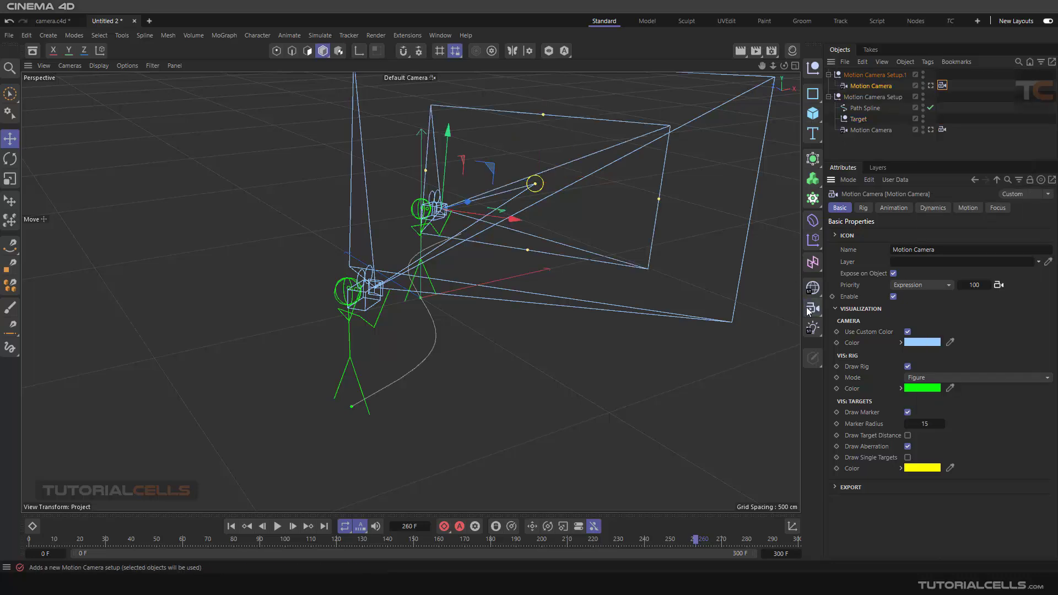
left_click(814, 307)
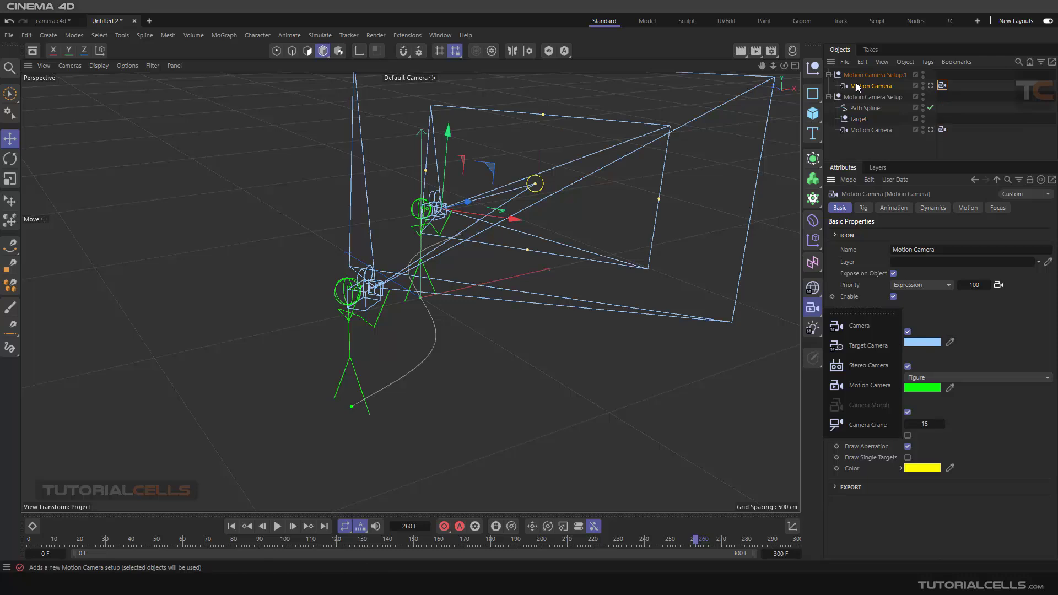
left_click(848, 143)
key("ctrl+z")
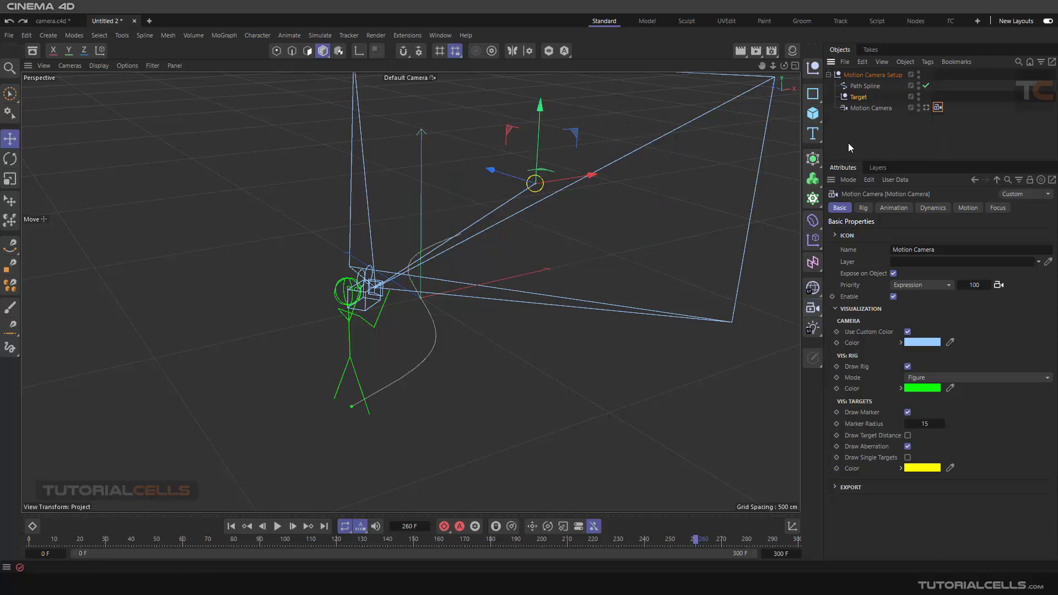
Select the Motion Camera object and review the name and layer settings in its tag's Basic properties with the rig closer in view.
left_click(857, 109)
left_click(841, 208)
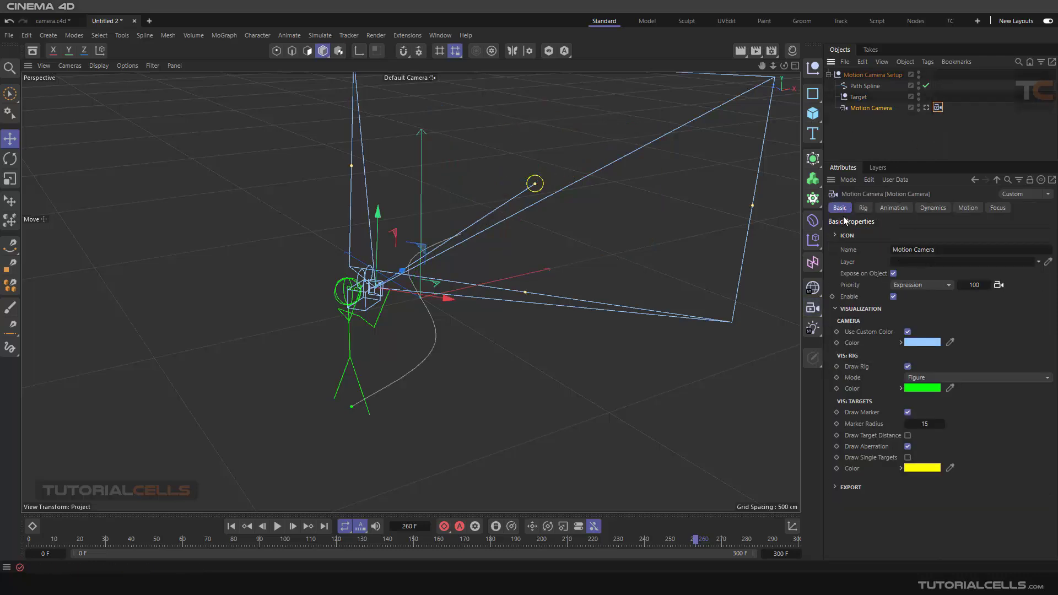
left_click_drag(940, 250, 863, 260)
left_click(871, 261)
scroll(380, 311, "up", 3)
left_click_drag(378, 316, 457, 322, "alt")
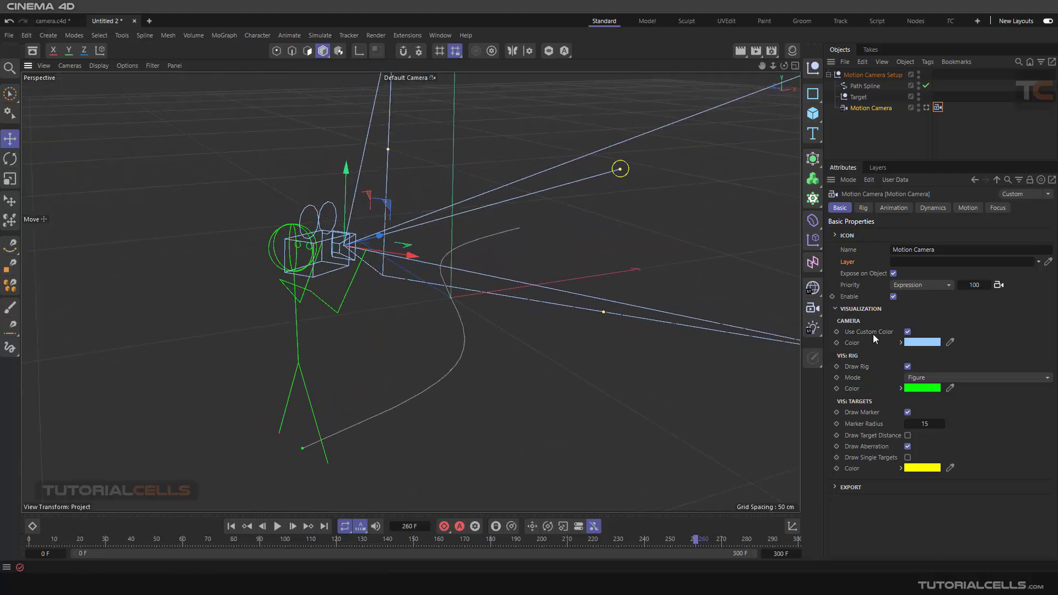
Turn off the camera's custom color to compare the deselected rig, and turn Use Custom Color back on.
left_click(907, 332)
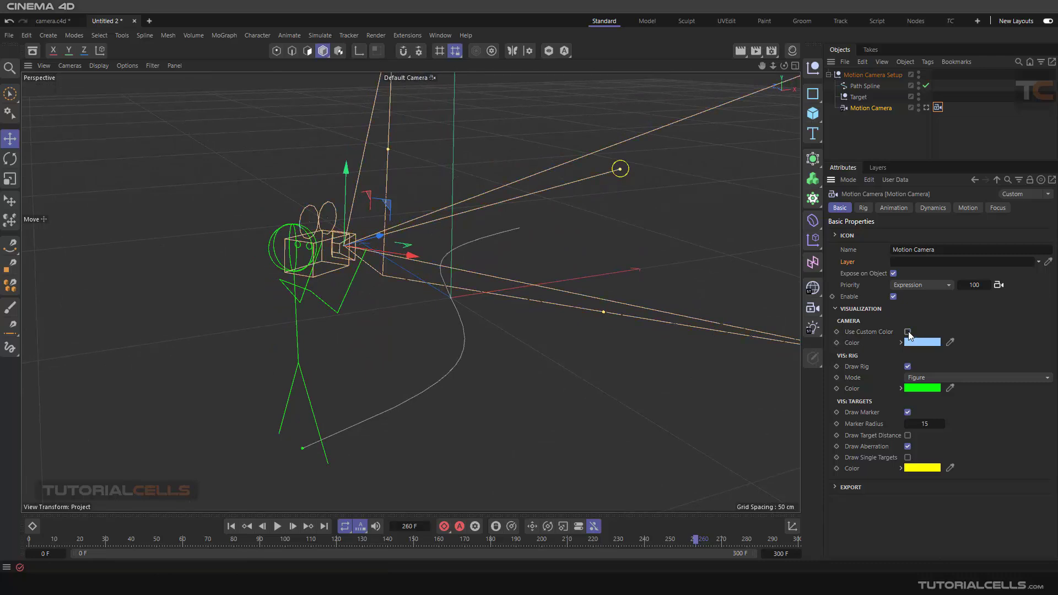
left_click(633, 396)
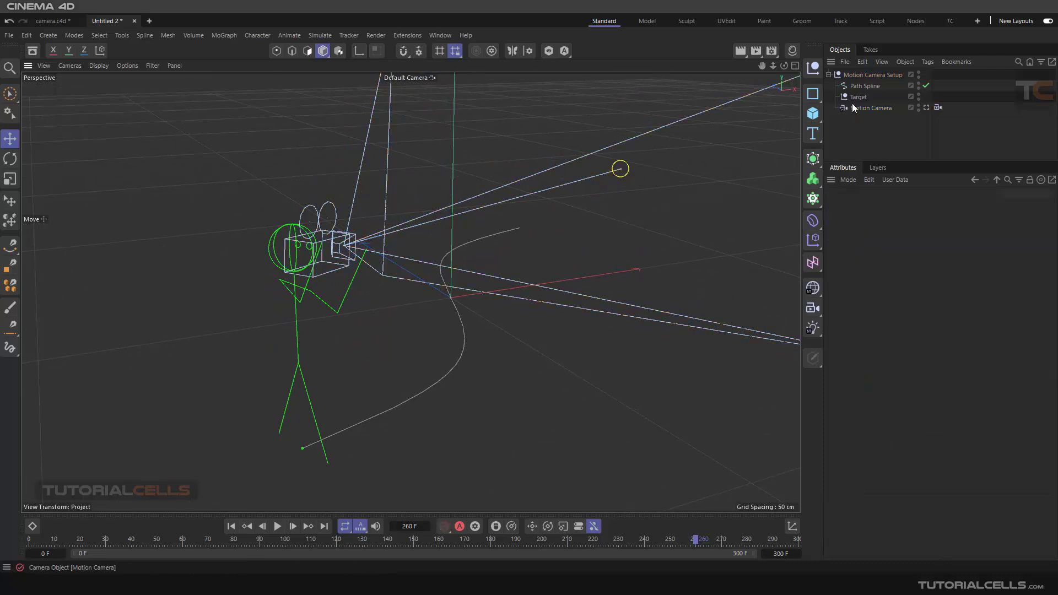
left_click(862, 86)
left_click(937, 108)
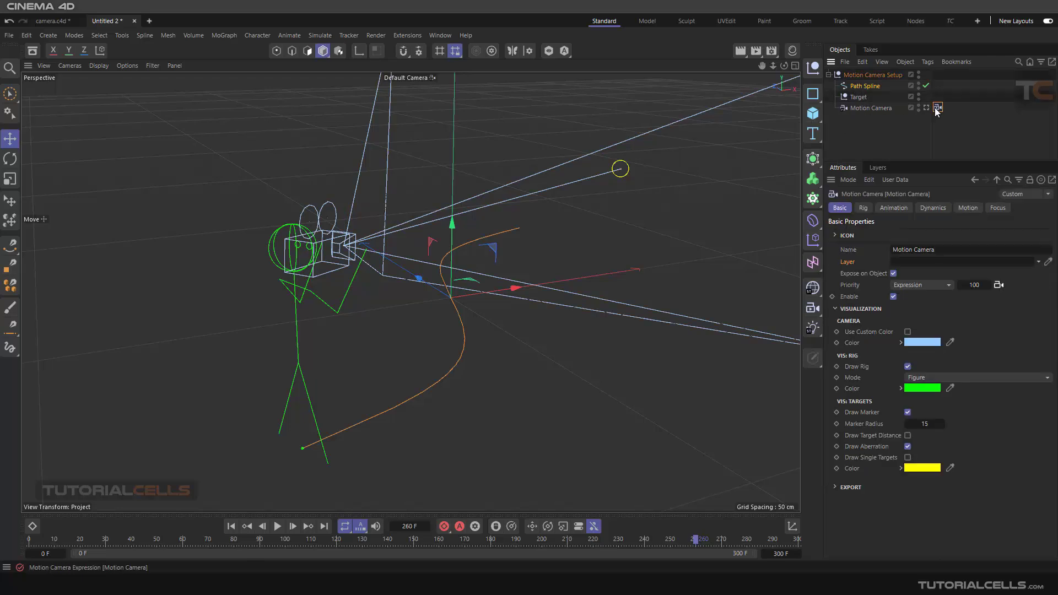
left_click(908, 331)
Set the Motion Camera's custom camera color to pure red, RGB 255, 0, 0.
left_click(912, 343)
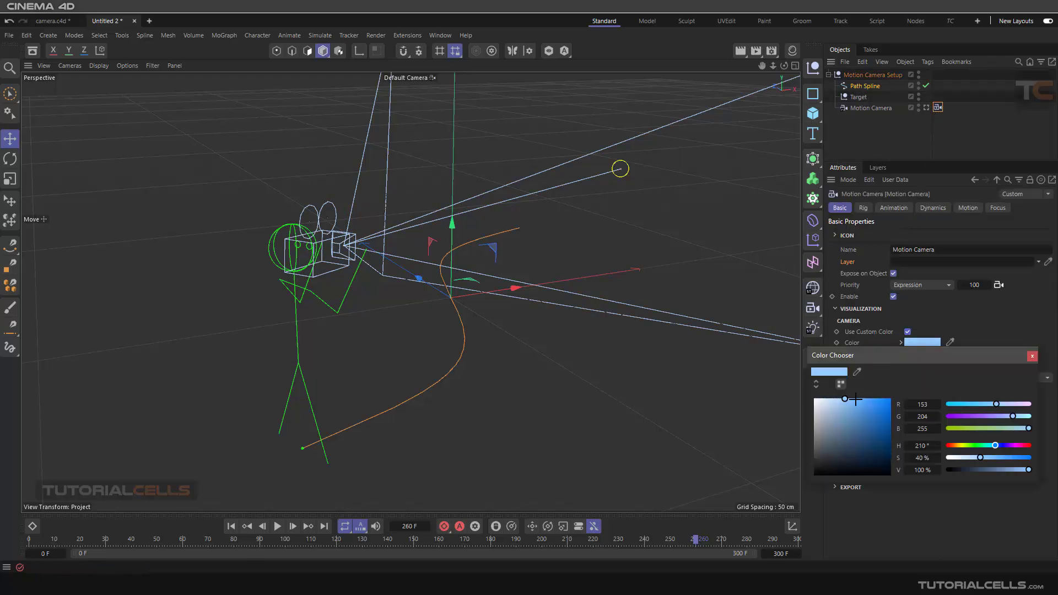
left_click(947, 445)
mouse_move(867, 413)
left_mouse_down()
mouse_move(876, 411)
mouse_move(858, 402)
mouse_move(880, 425)
mouse_move(892, 398)
left_mouse_up()
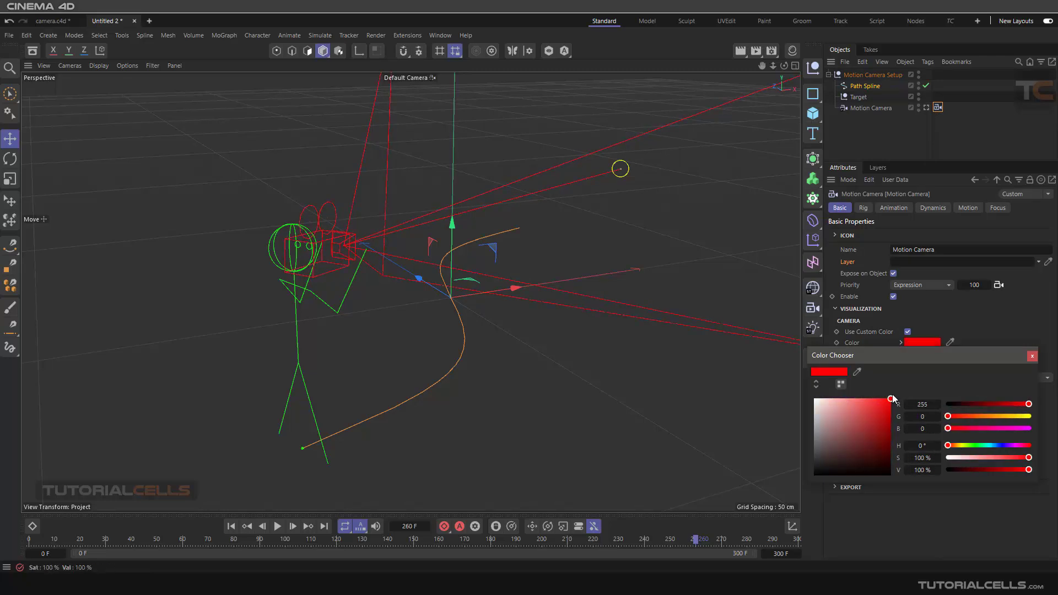
left_click(1032, 356)
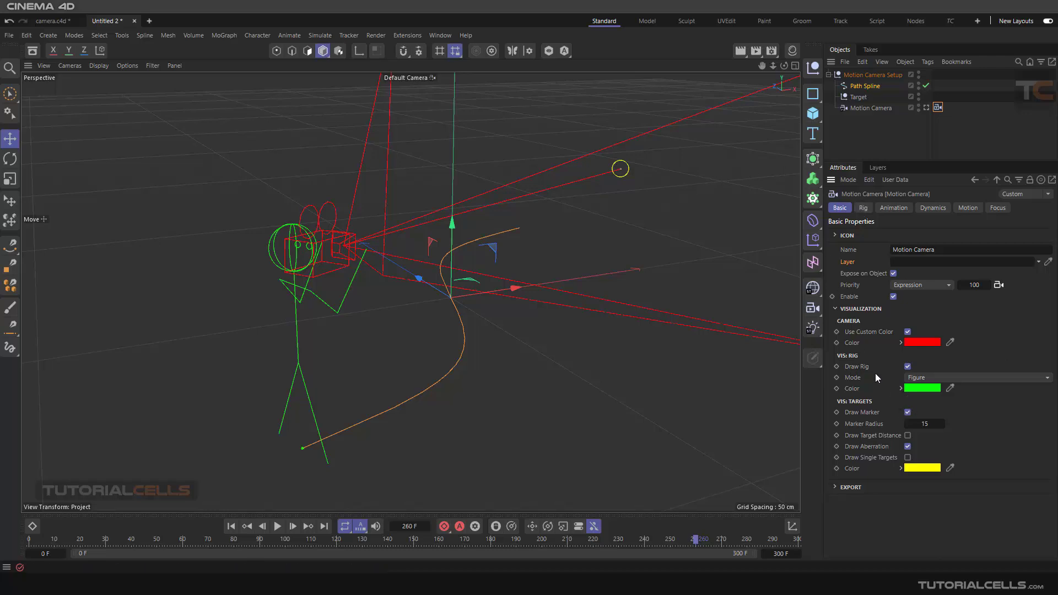
Toggle Draw Rig off and on to compare the viewport with and without the rig figure.
left_click(907, 366)
left_click(907, 366)
left_click(908, 366)
Preview the rig in Simple mode from another angle and restore the Figure mode.
left_click(909, 379)
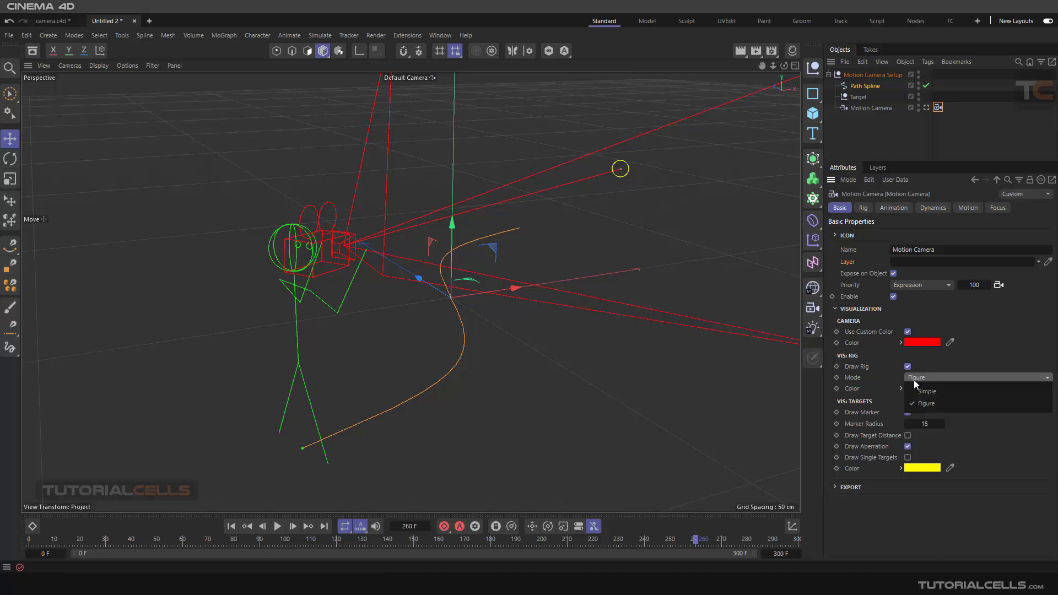
left_click(926, 392)
left_click_drag(358, 336, 402, 328, "alt")
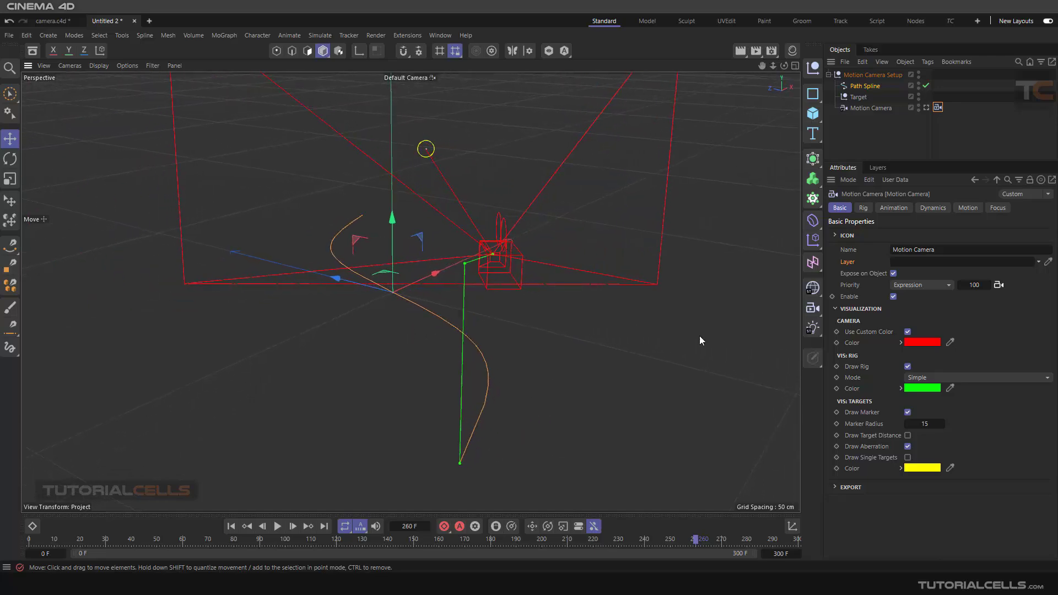
left_click(915, 378)
left_click(924, 403)
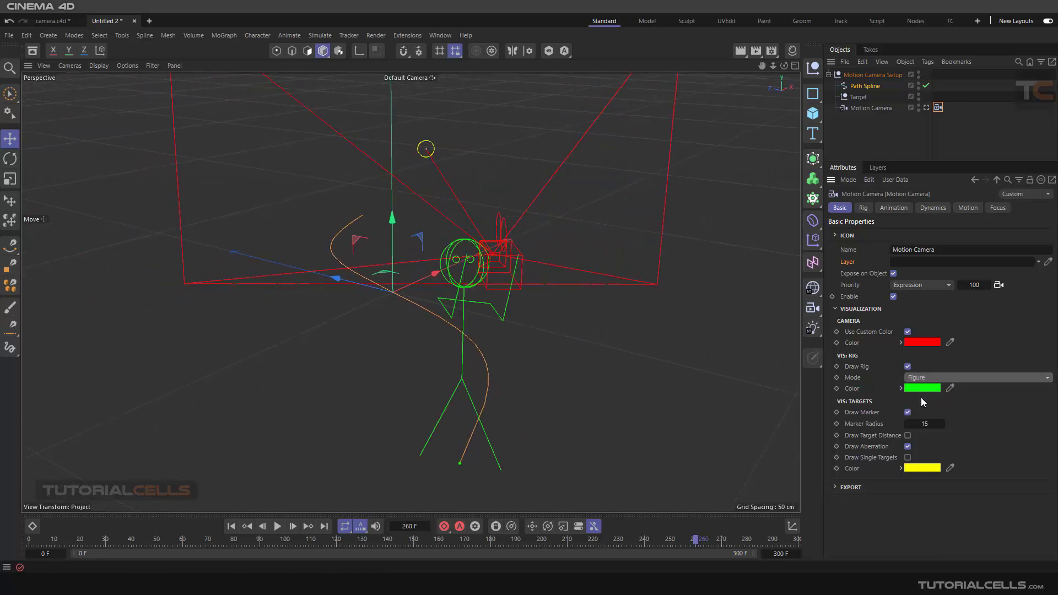
left_click_drag(580, 308, 587, 314, "alt")
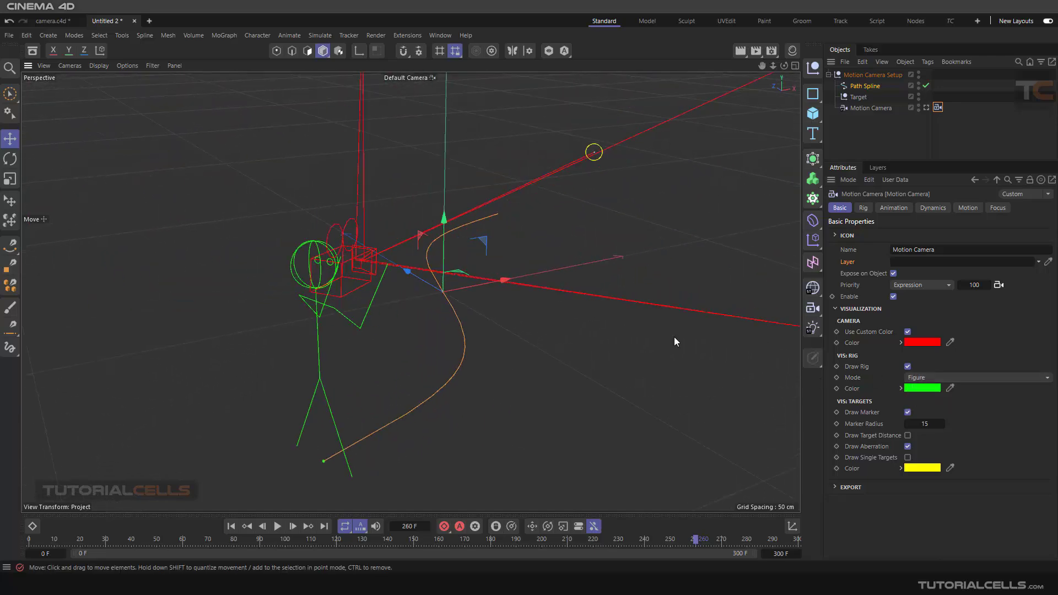
Try other shades of green for the rig's color and return to full green.
left_click(912, 389)
left_click_drag(855, 462, 891, 443)
left_click(1032, 402)
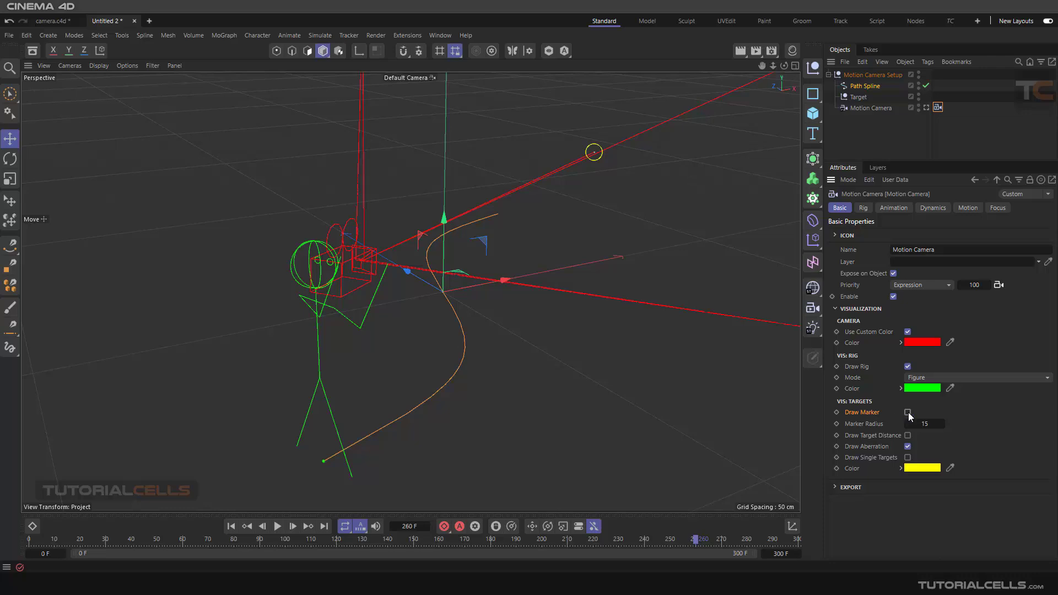
Show the target marker again and enlarge its Marker Radius to 58.
left_click_drag(620, 235, 541, 187, "alt")
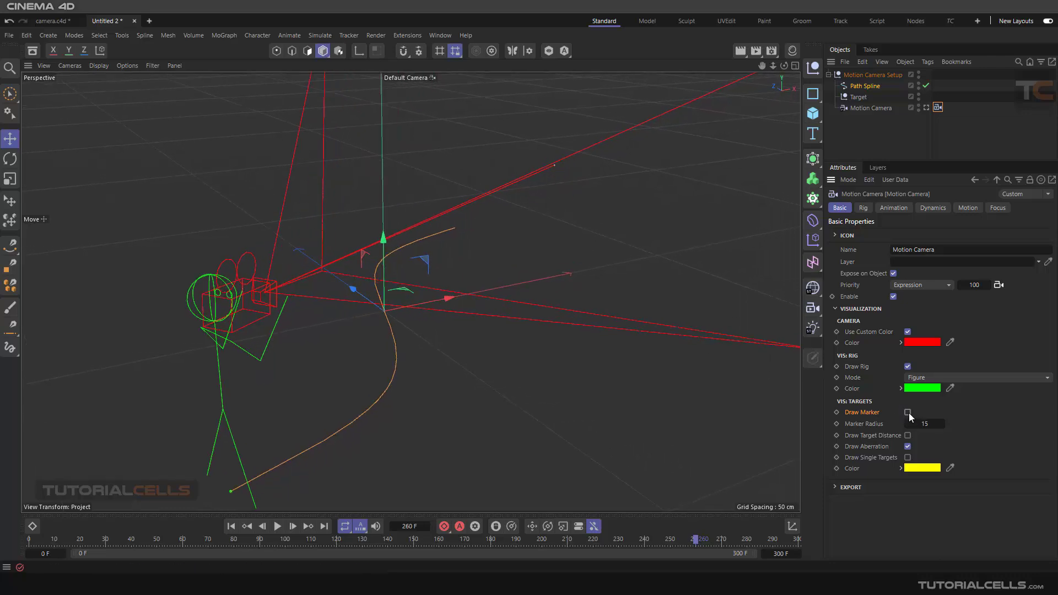
mouse_move(908, 413)
left_mouse_down()
mouse_move(948, 413)
mouse_move(932, 413)
left_mouse_up()
Display the target distance while moving the Target null farther along its X axis, and hide the distance display again.
left_click(907, 435)
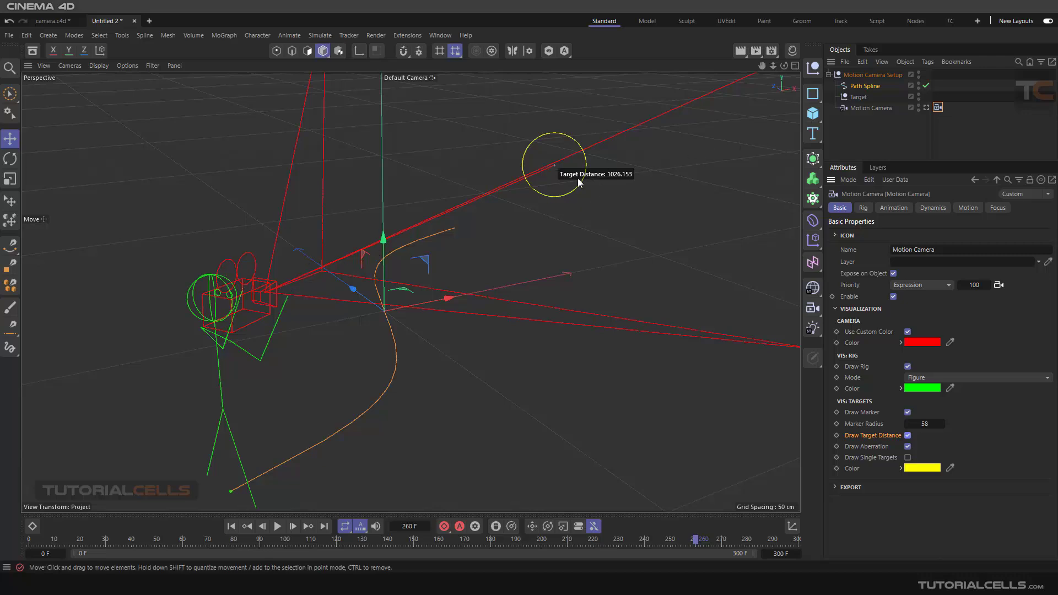
left_click_drag(602, 160, 634, 168)
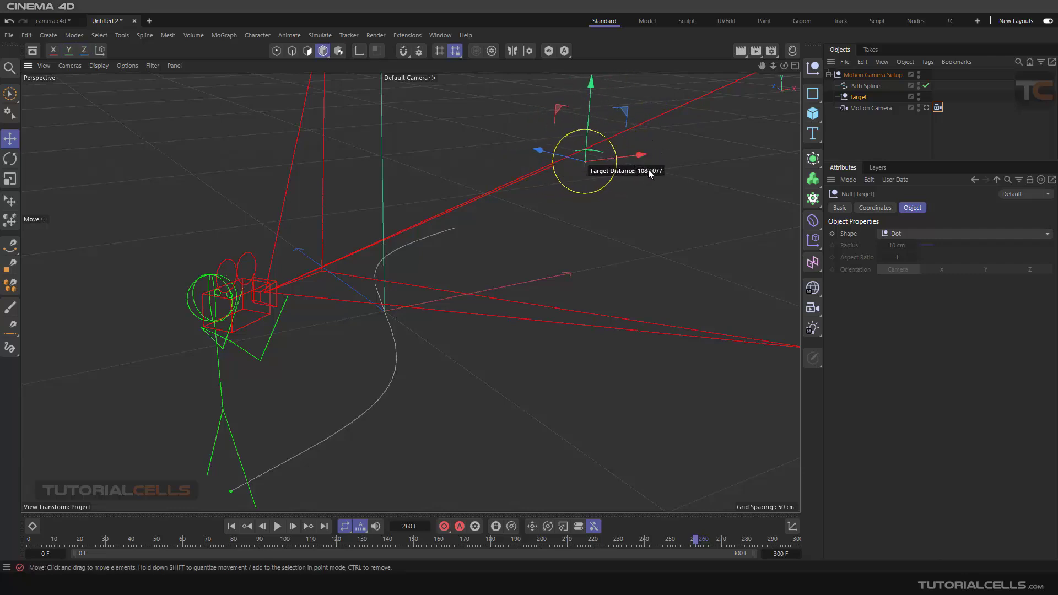
left_click(937, 108)
left_click(908, 435)
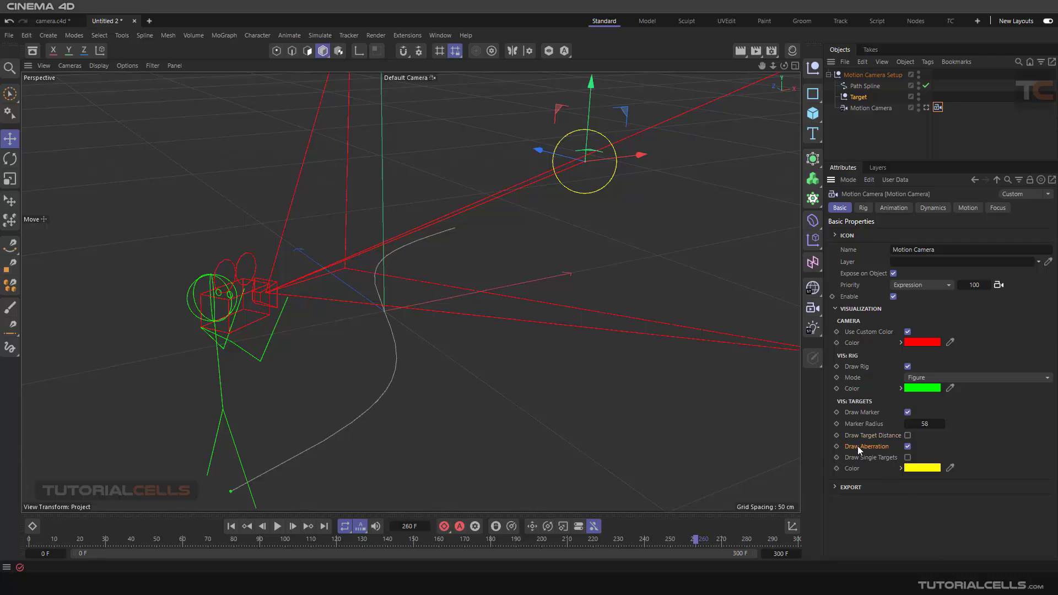
Look through the motion camera during playback and toggle Draw Aberration and Draw Single Targets to compare their target markers.
left_click(926, 108)
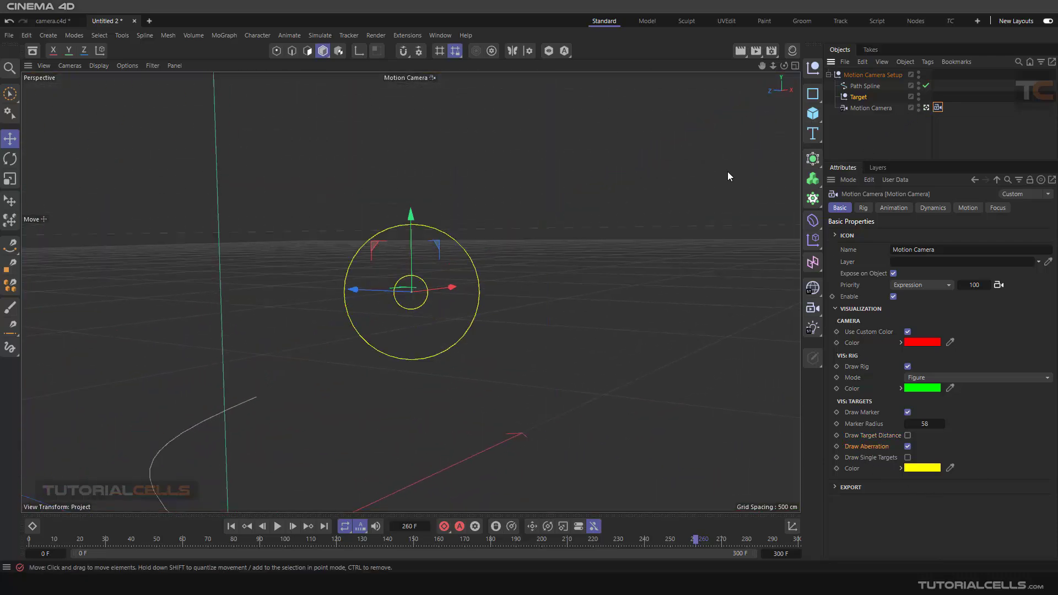
key("F8")
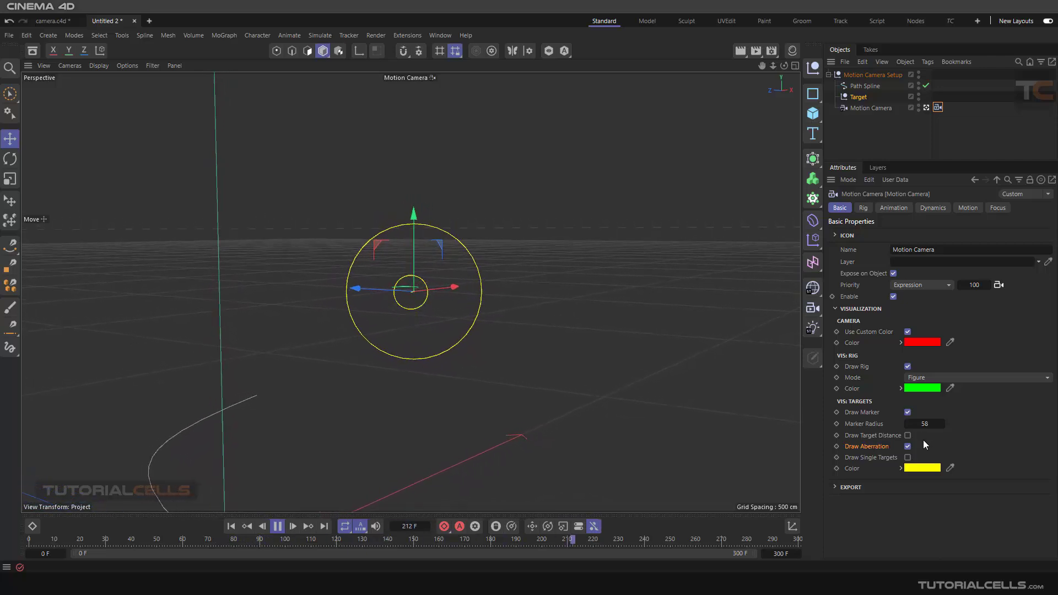
left_click(908, 448)
left_click(908, 448)
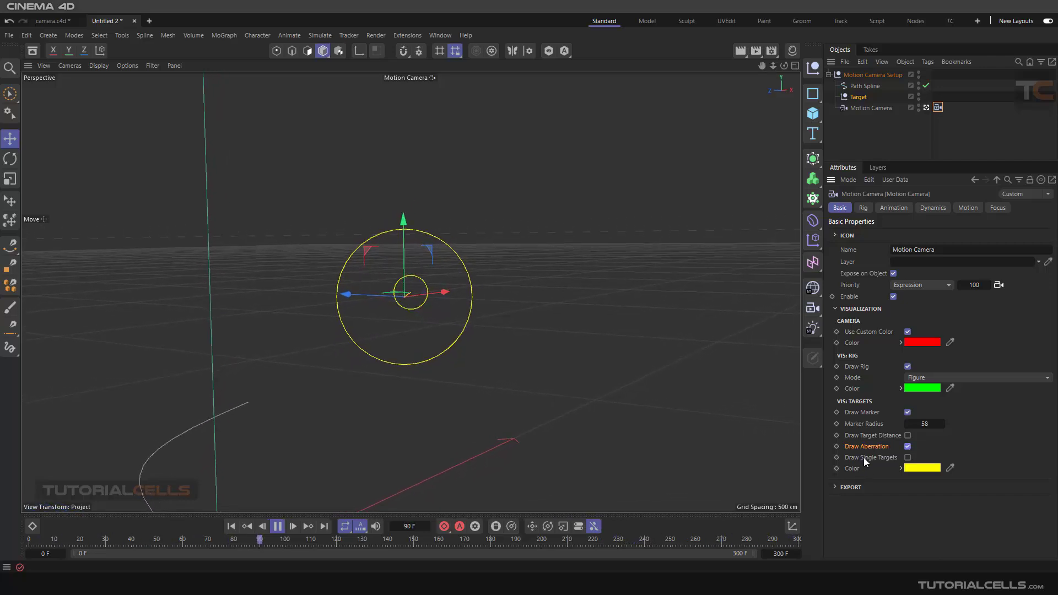
left_click(908, 457)
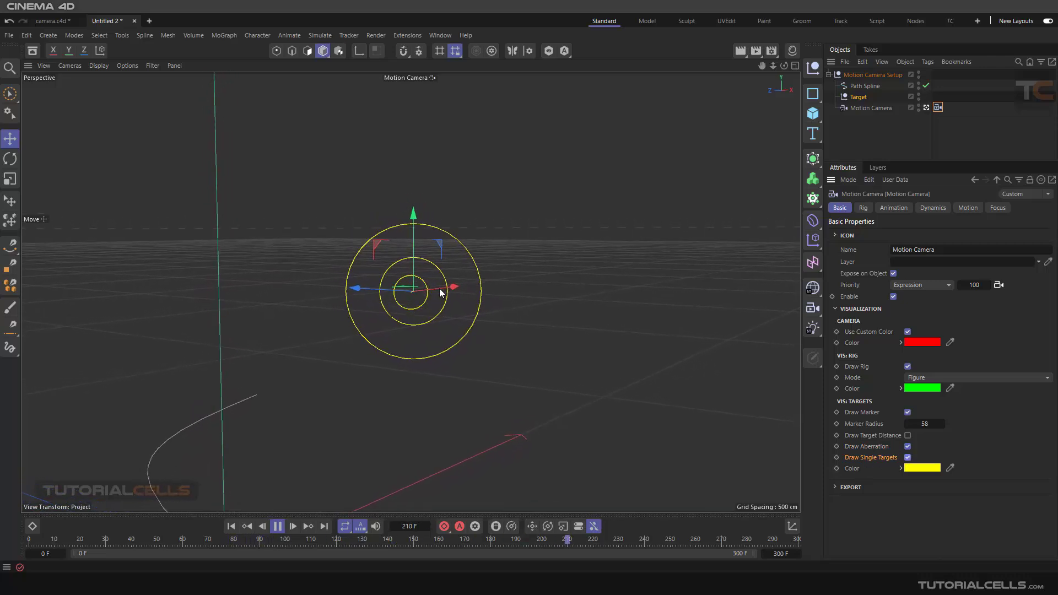
left_click(908, 458)
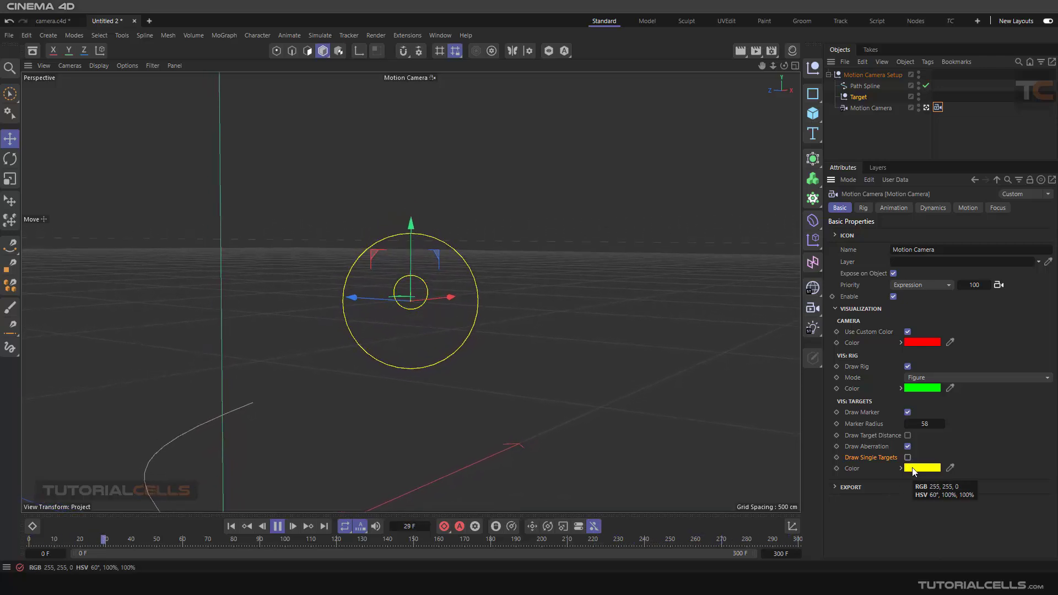
Expand the tag's Export settings, stop playback and return to the default camera with the whole rig in view.
left_click(836, 488)
scroll(857, 498, "down", 2)
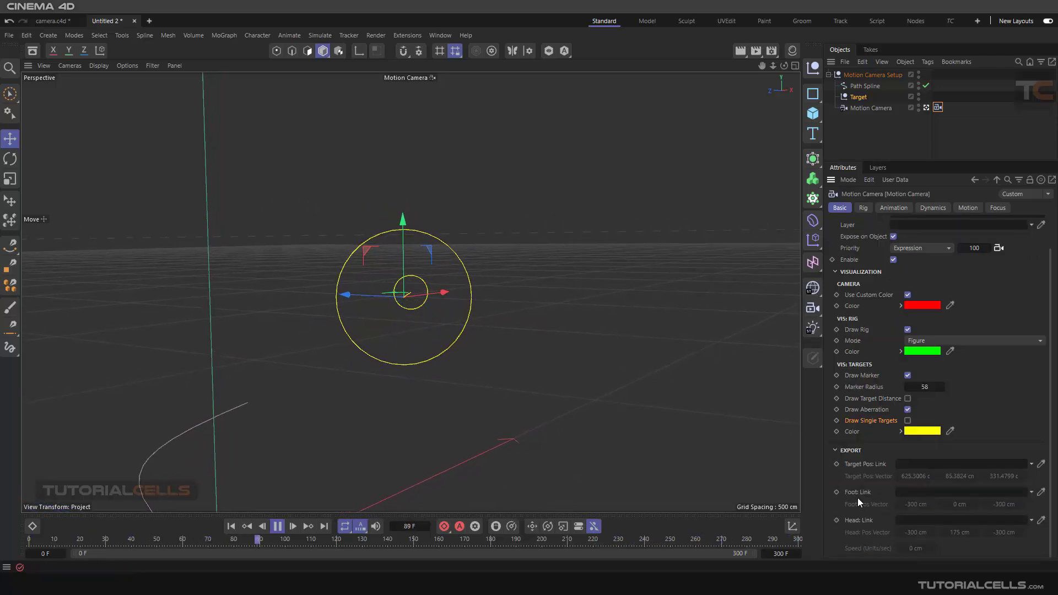
left_click(277, 526)
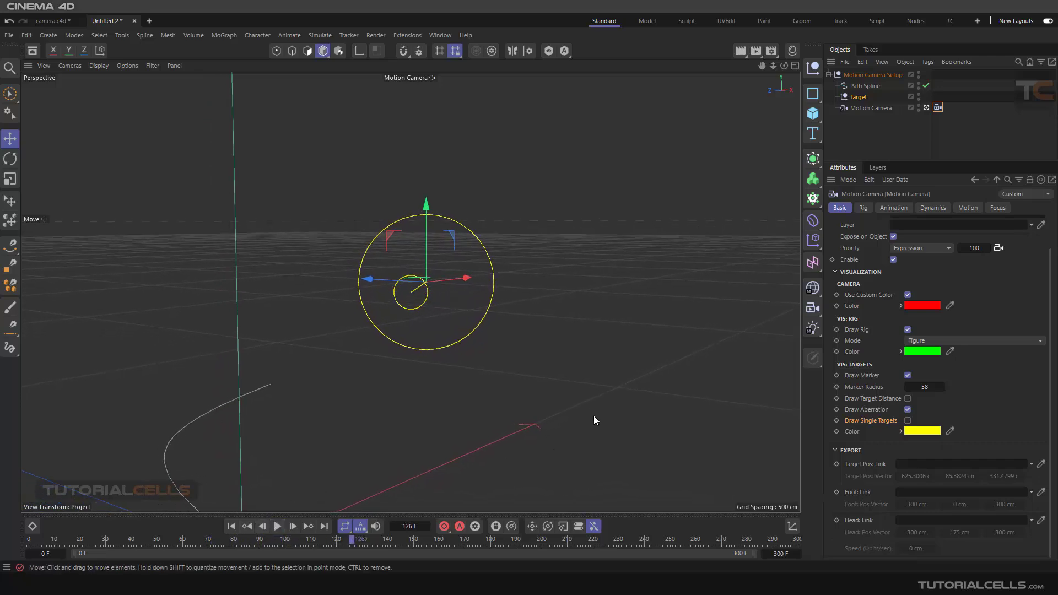
left_click(938, 107)
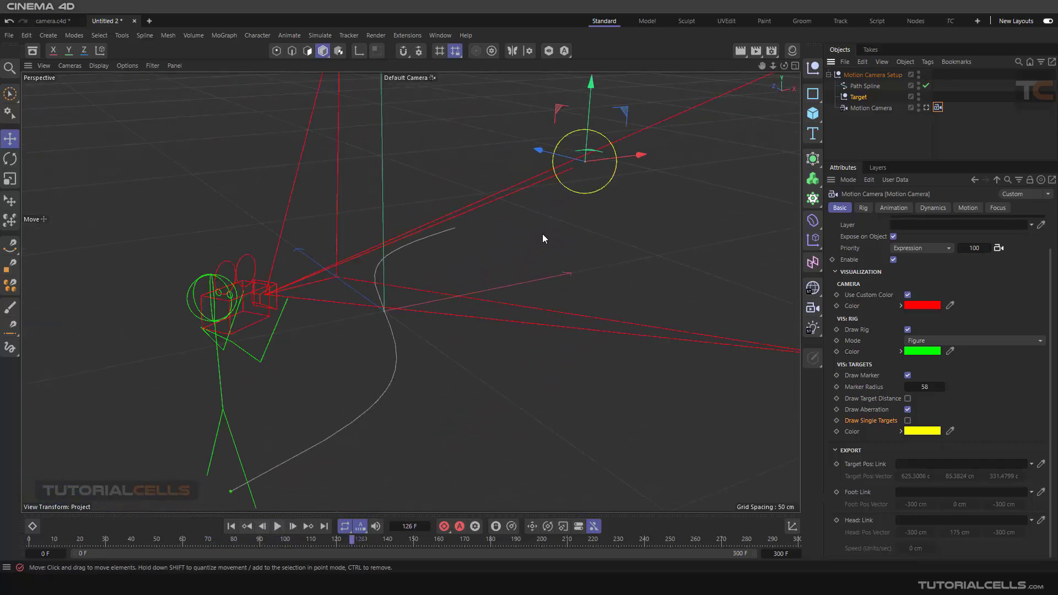
scroll(530, 249, "down", 3)
left_click_drag(546, 246, 560, 236, "alt")
middle_click_drag(560, 235, 524, 256, "alt")
left_click_drag(524, 257, 511, 265, "alt")
middle_click_drag(529, 264, 503, 275, "alt")
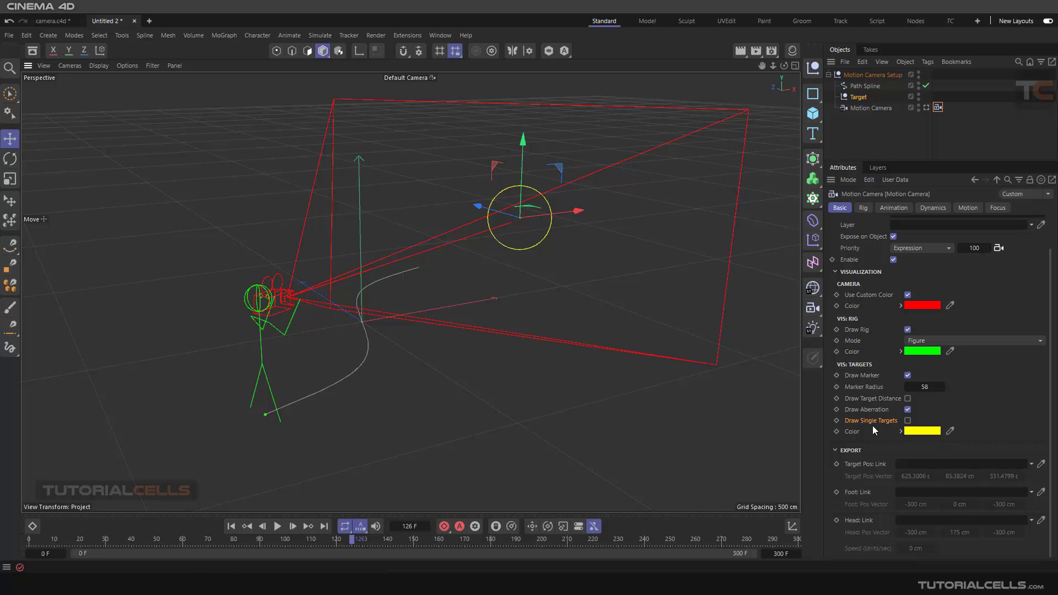
Create a Null object, assign it to the Motion Camera tag's Target Pos: Link, and briefly play the animation to check the link.
left_click(835, 273)
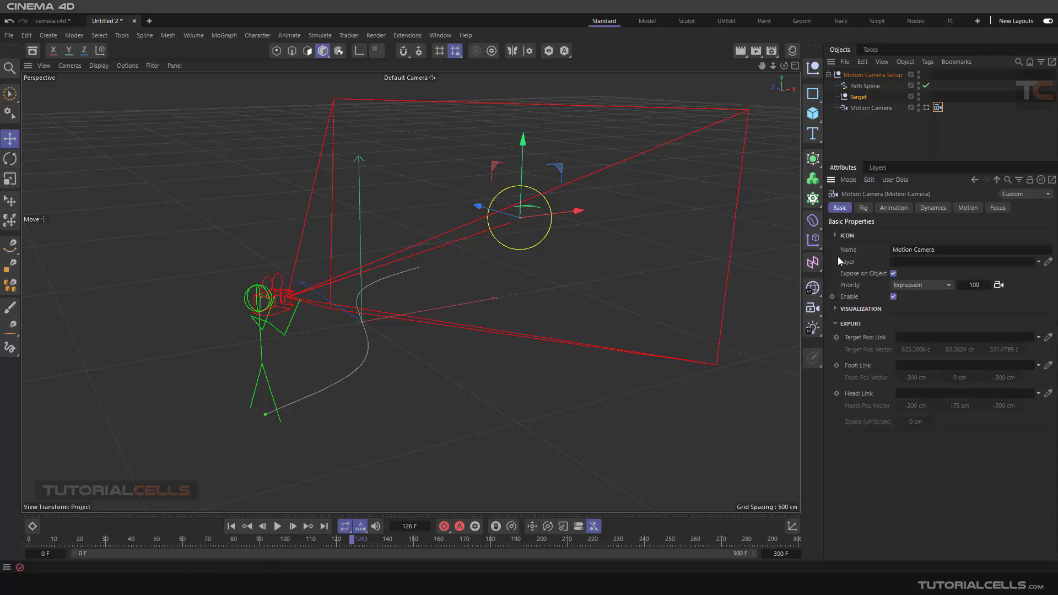
left_click(835, 236)
left_click(834, 236)
left_click(812, 68)
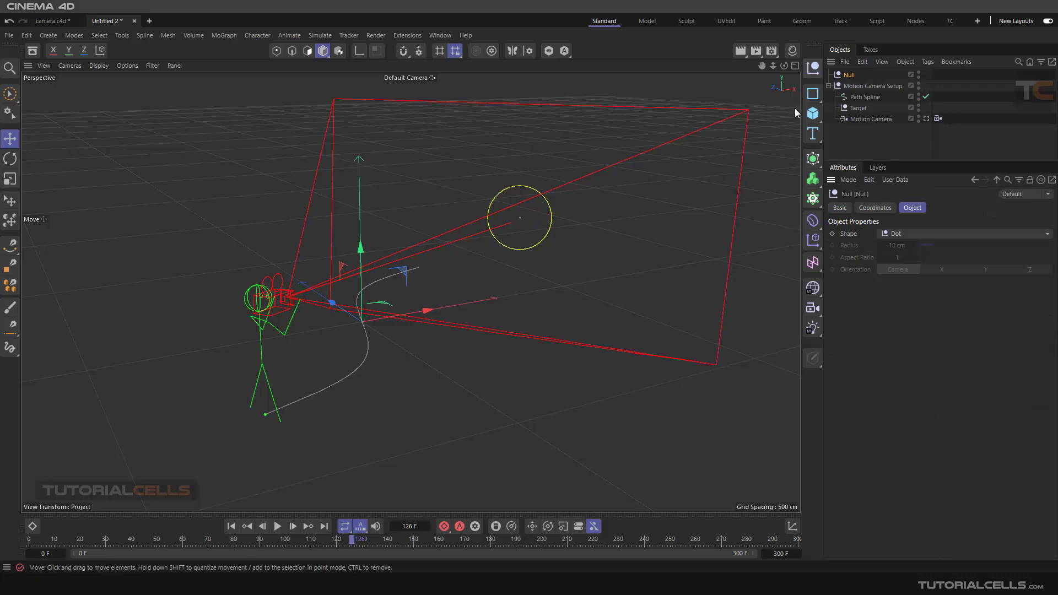
left_click(938, 118)
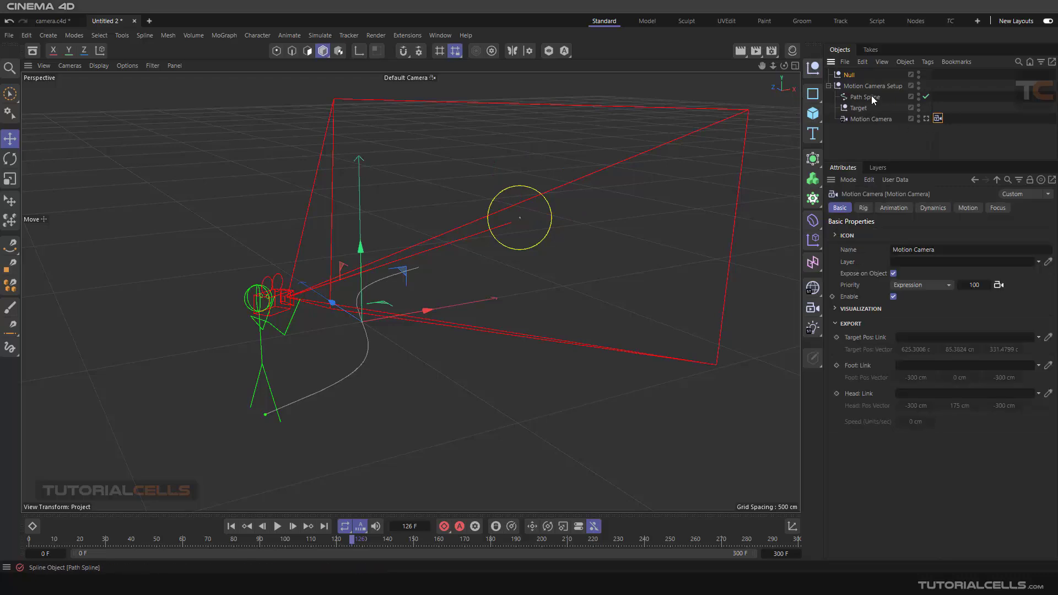
left_click_drag(844, 75, 931, 337)
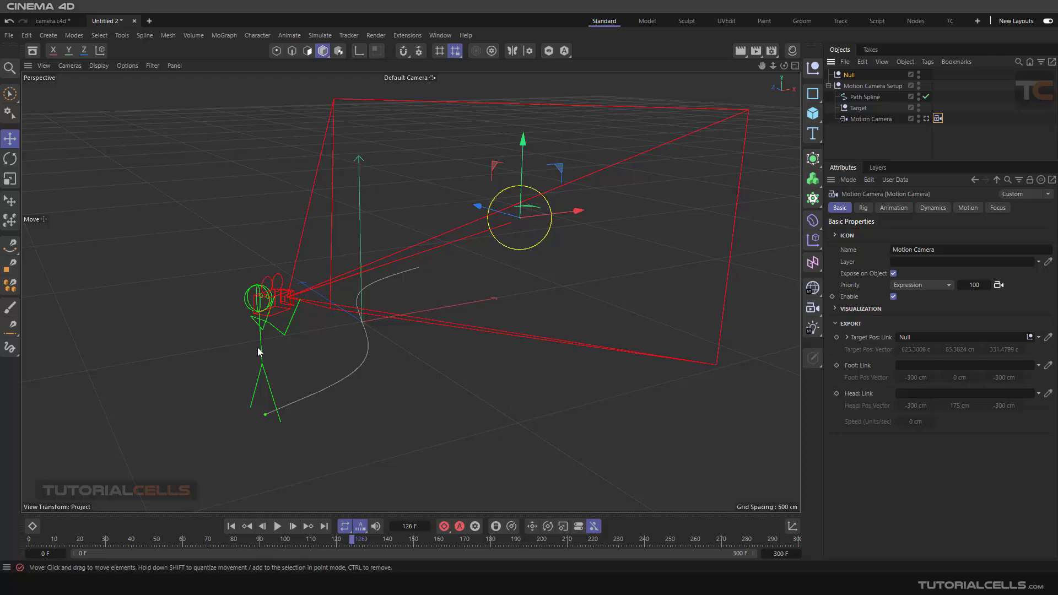
left_click(274, 528)
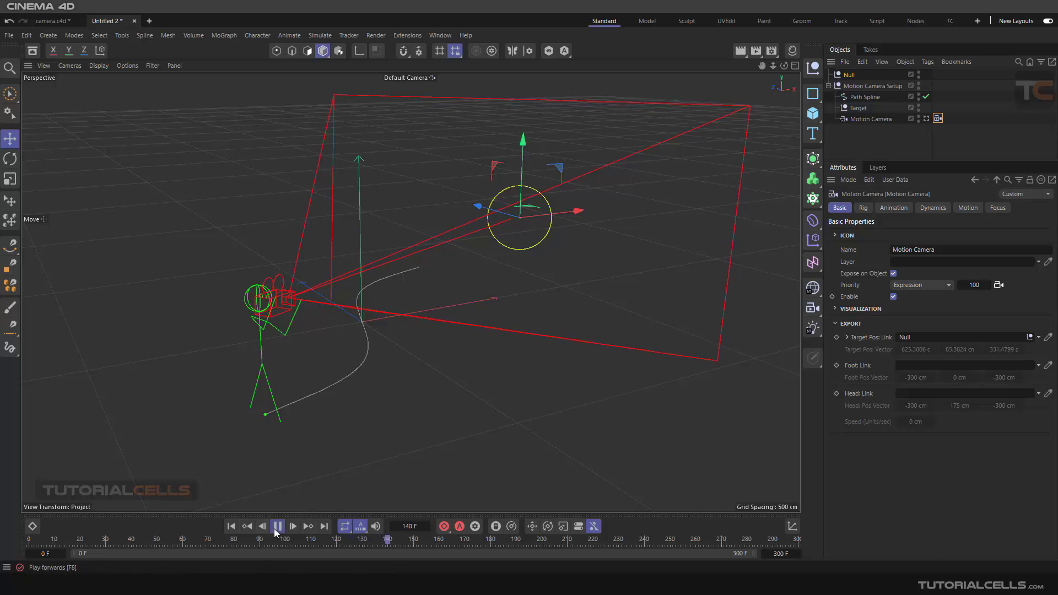
left_click(276, 528)
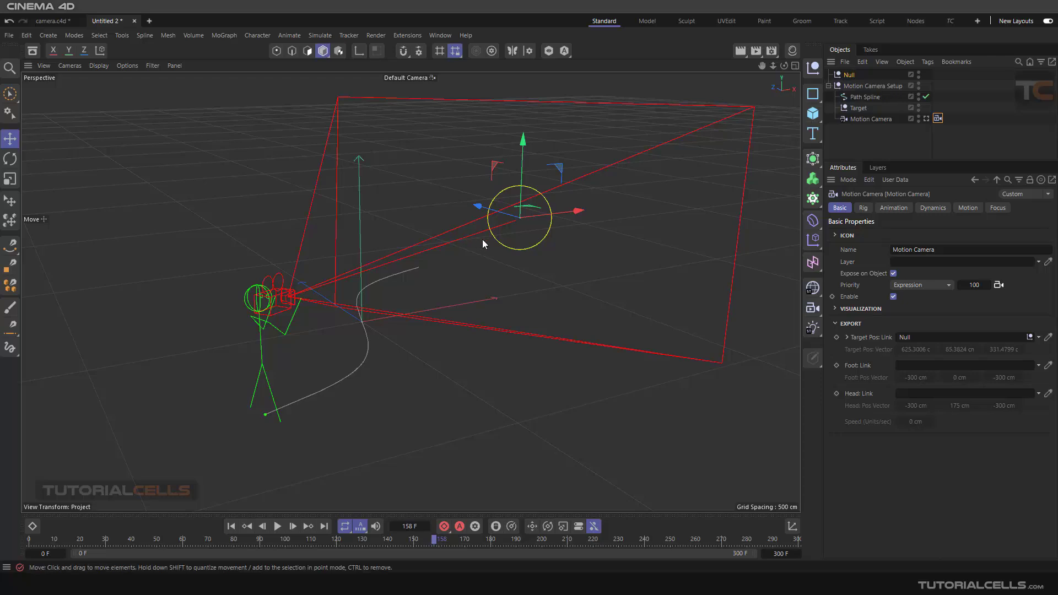
Delete the Null linked as the target position and show the Motion Camera tag's Export settings again.
left_click(850, 75)
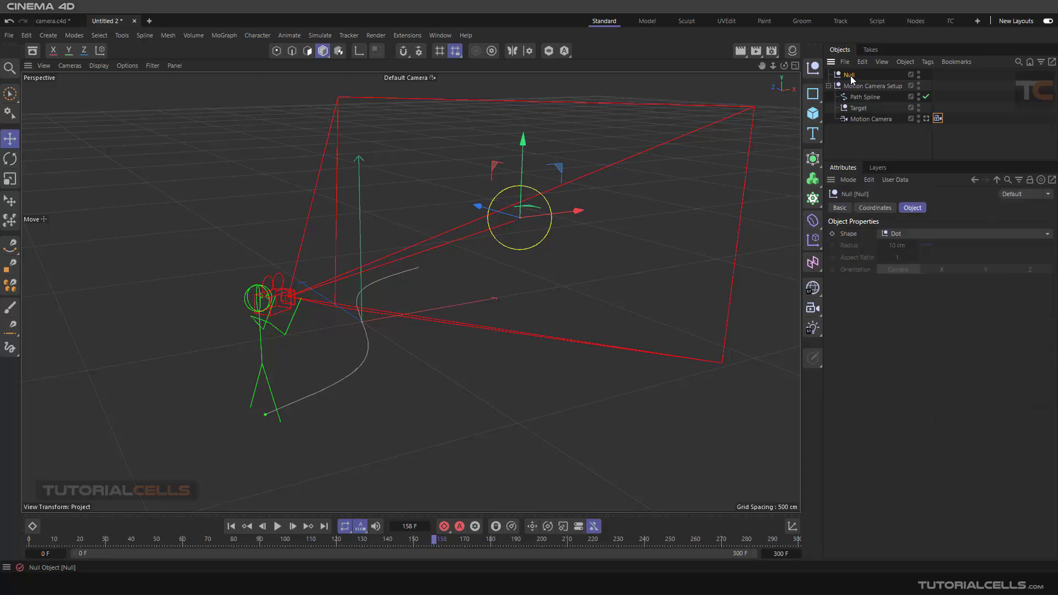
key("Delete")
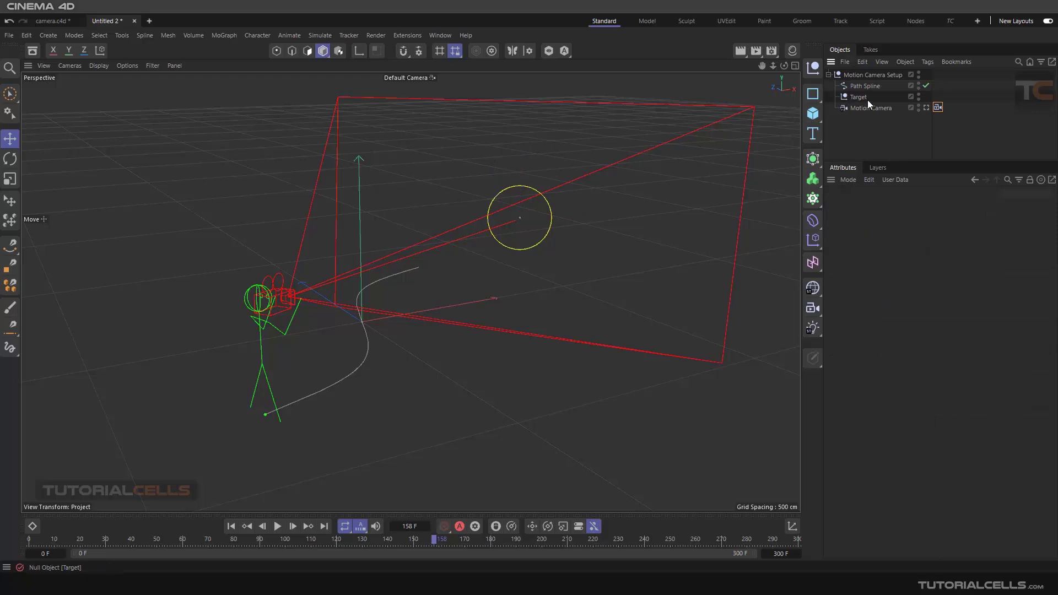
left_click(938, 108)
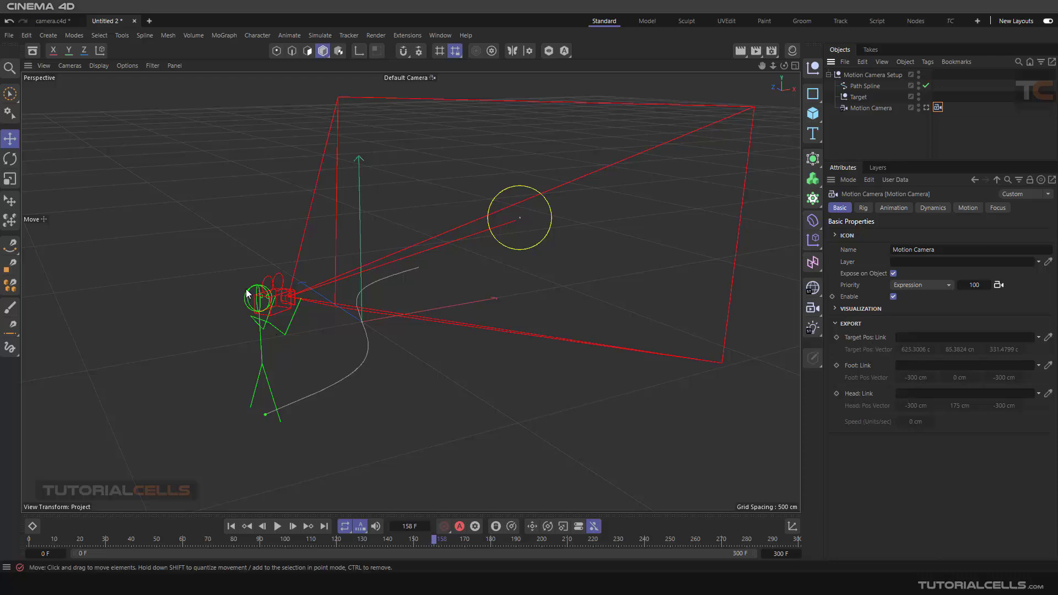
Create a new Null object, assign it to the Motion Camera tag's Head: Link, and inspect its placement at the figure's head.
left_click(813, 67)
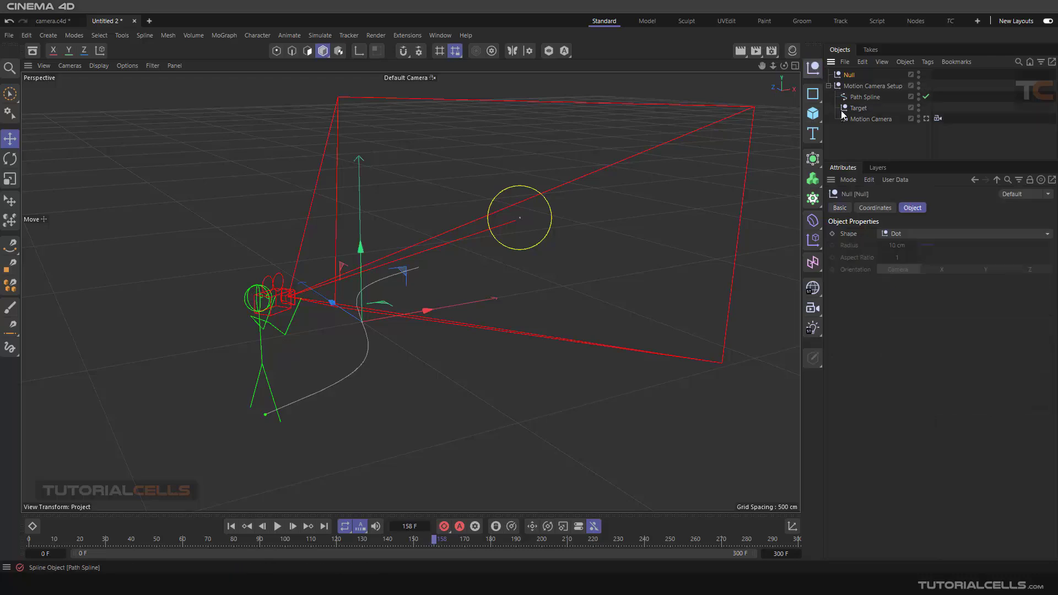
left_click(938, 119)
left_click_drag(897, 312, 909, 393)
scroll(262, 302, "up", 10)
scroll(264, 302, "down", 8)
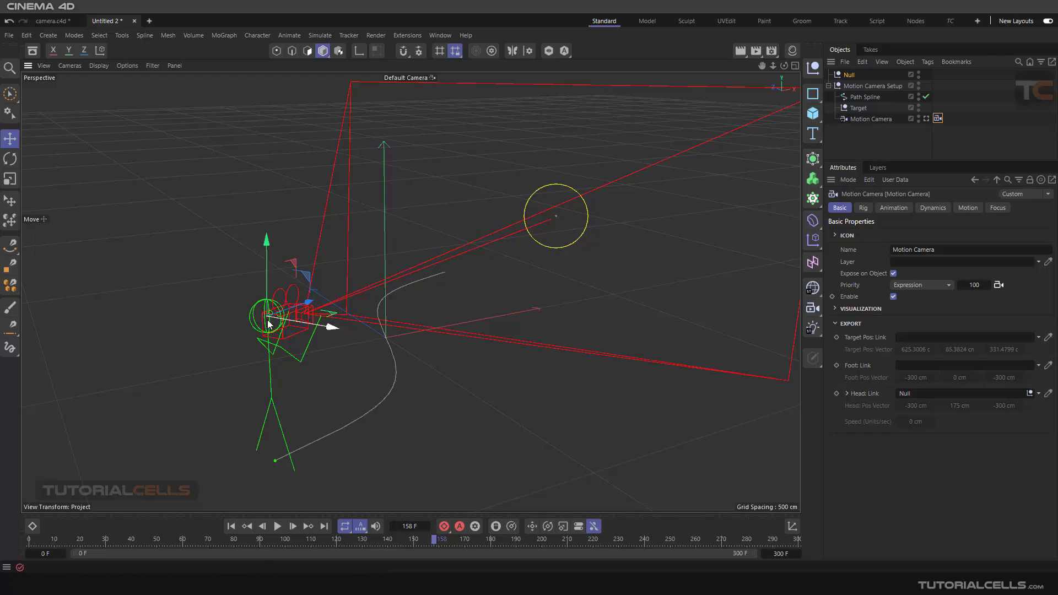
Delete the Null linked to the head and bring the whole motion camera rig back into view.
left_click(849, 76)
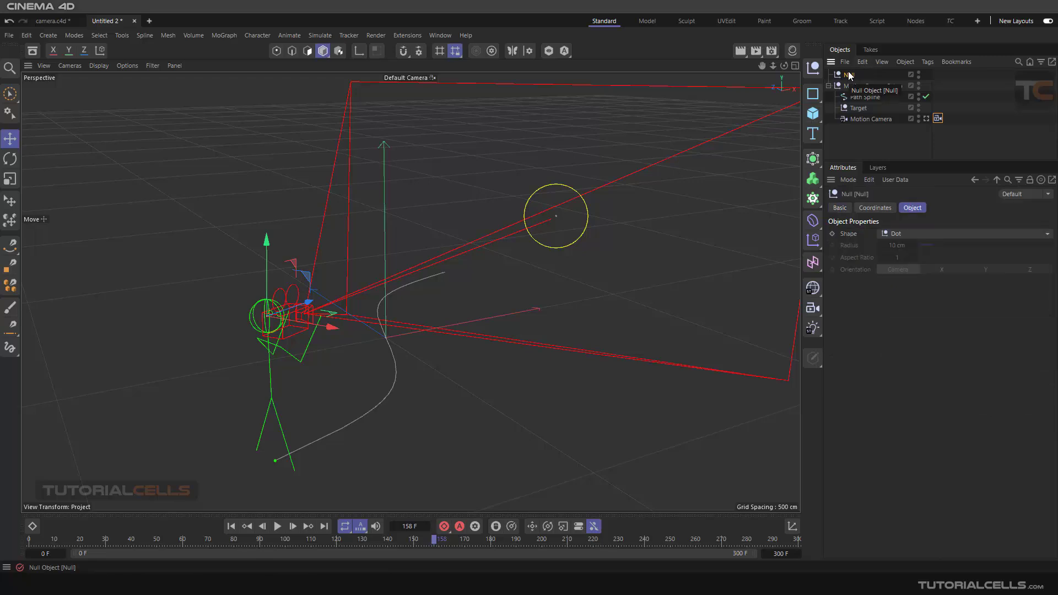
key("Delete")
scroll(692, 105, "down", 5)
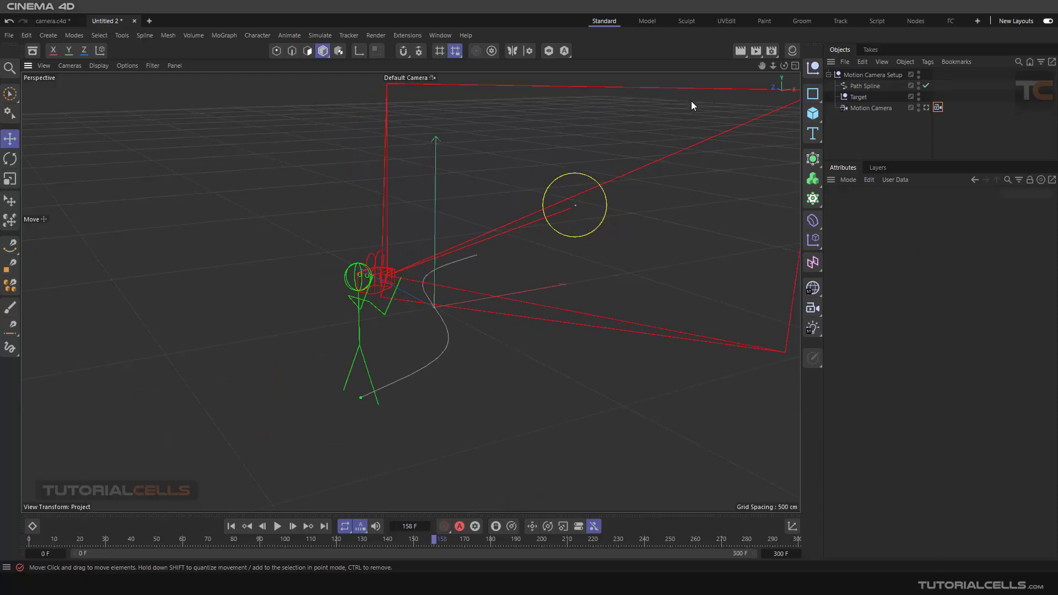
middle_click_drag(564, 241, 509, 256, "alt")
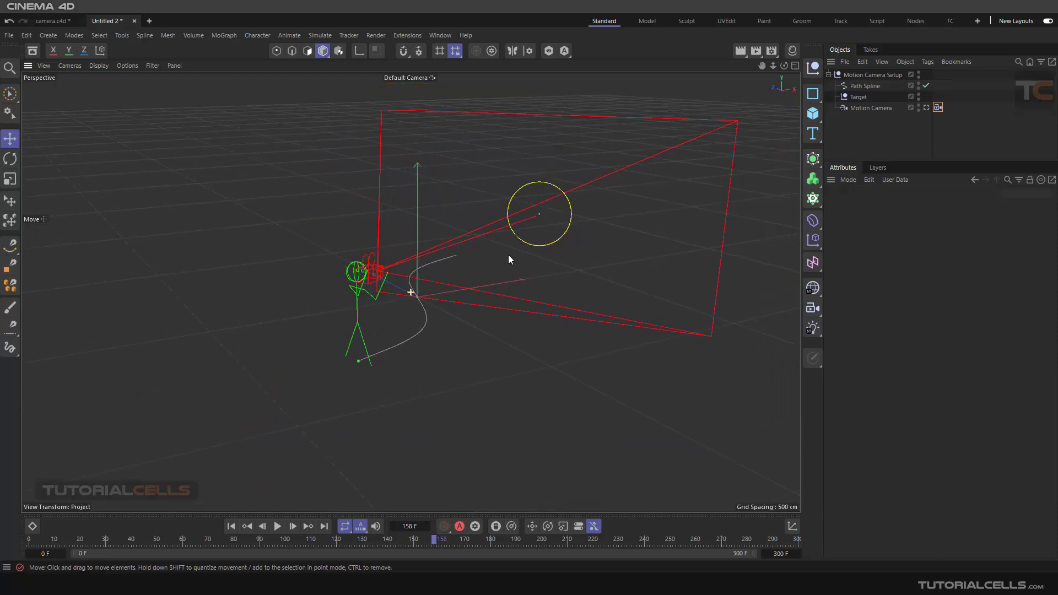
Collapse the Motion Camera tag's Export settings, view the rig from its other side, and show the tag's Rig settings.
left_click(938, 107)
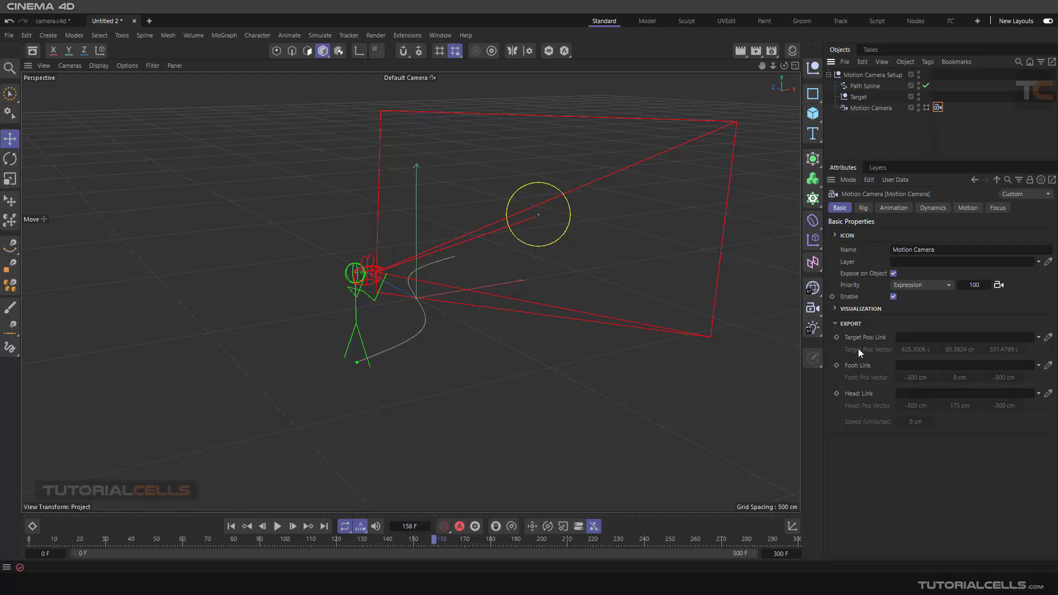
left_click(835, 323)
left_click_drag(561, 245, 741, 251, "alt")
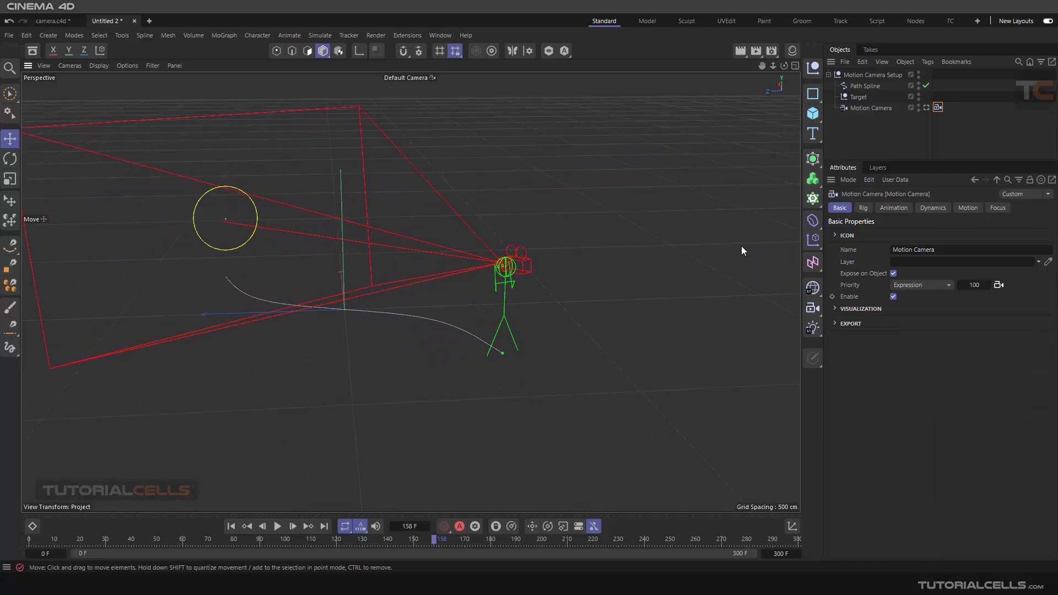
left_click(860, 209)
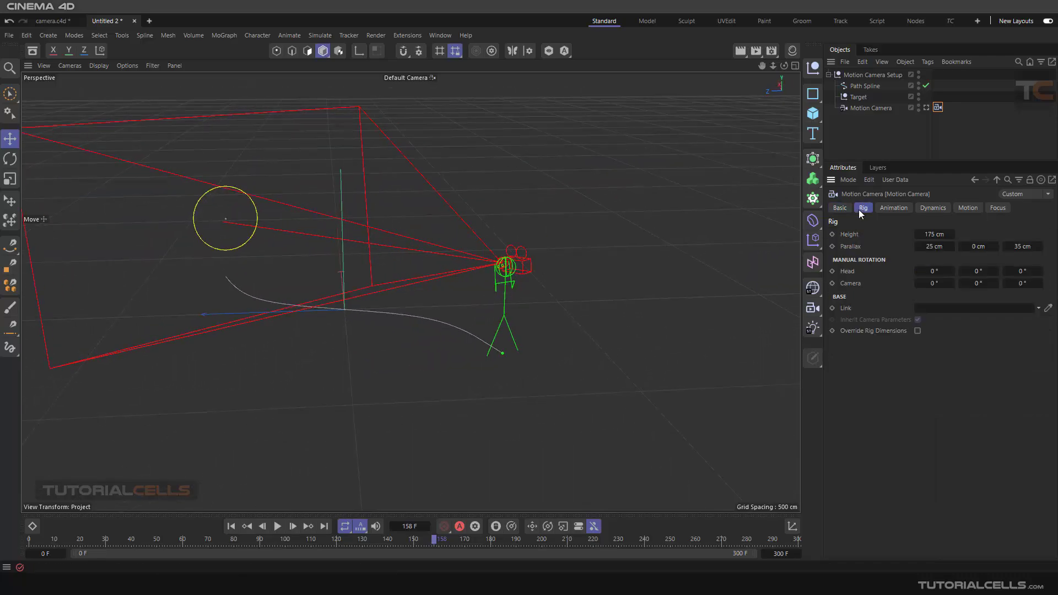